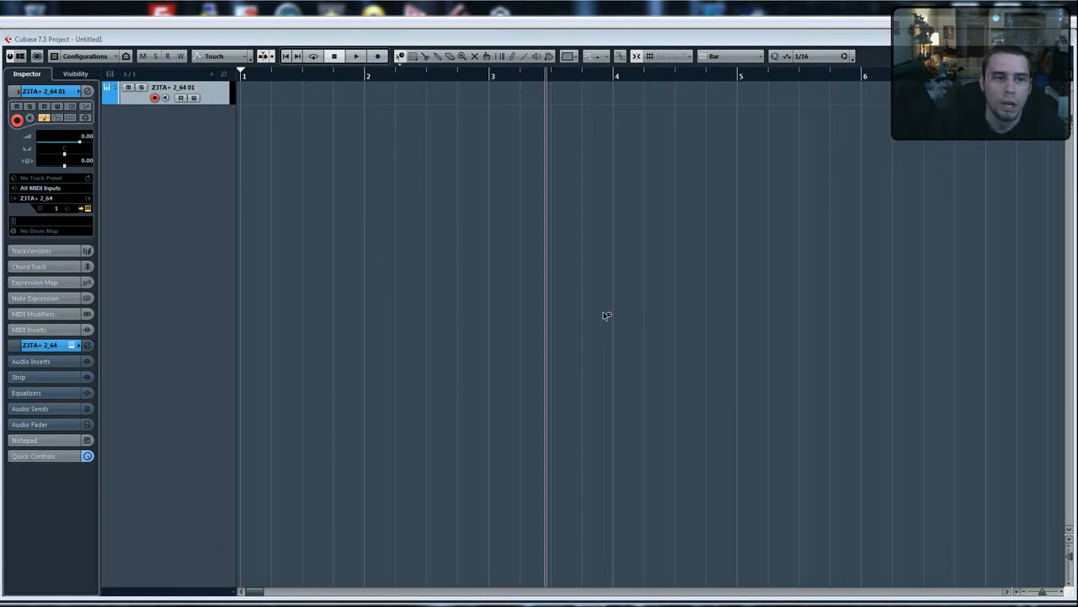
Enlarge the Z3TA+ 2_64 01 track's height and sweep the synth's filter 1 cutoff up and back down.
{"action": "left_click", "coordinate": [141, 104]}
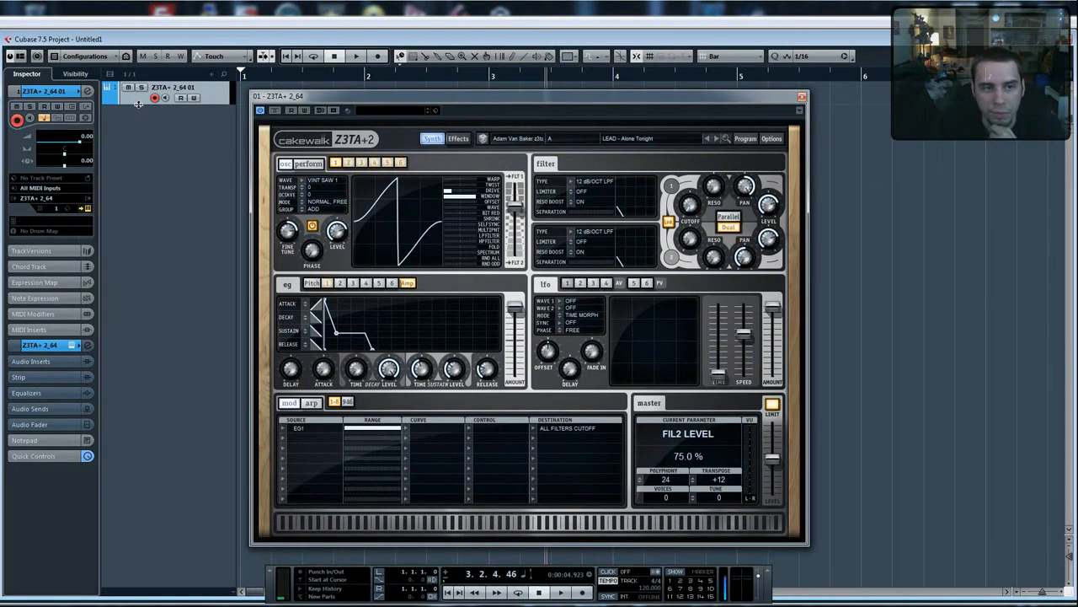
{"action": "left_click_drag", "start_coordinate": [439, 97], "coordinate": [493, 86]}
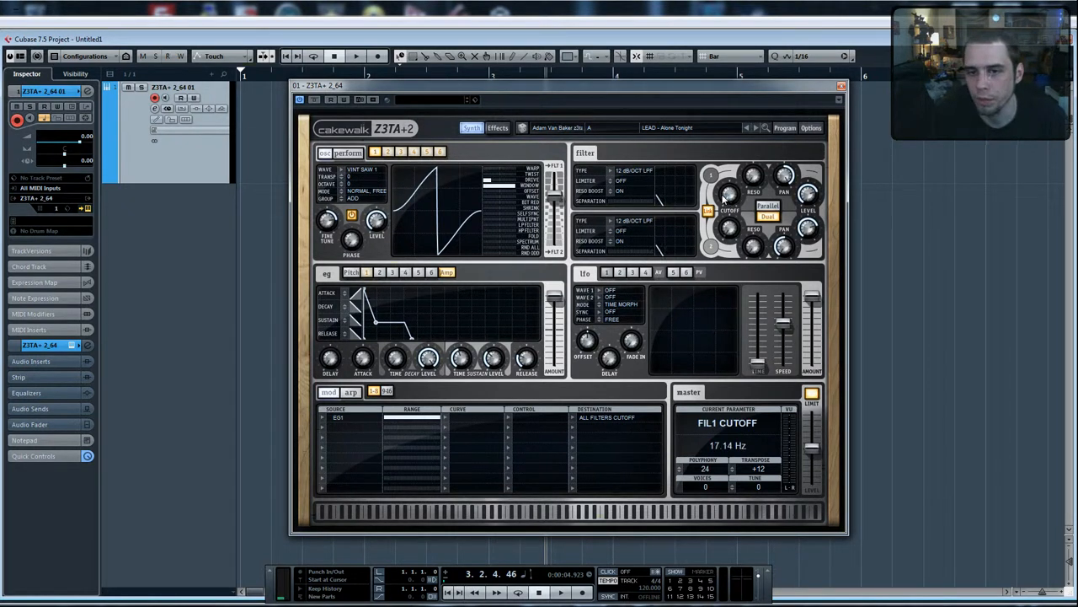
{"action": "left_click_drag", "start_coordinate": [723, 207], "coordinate": [713, 116]}
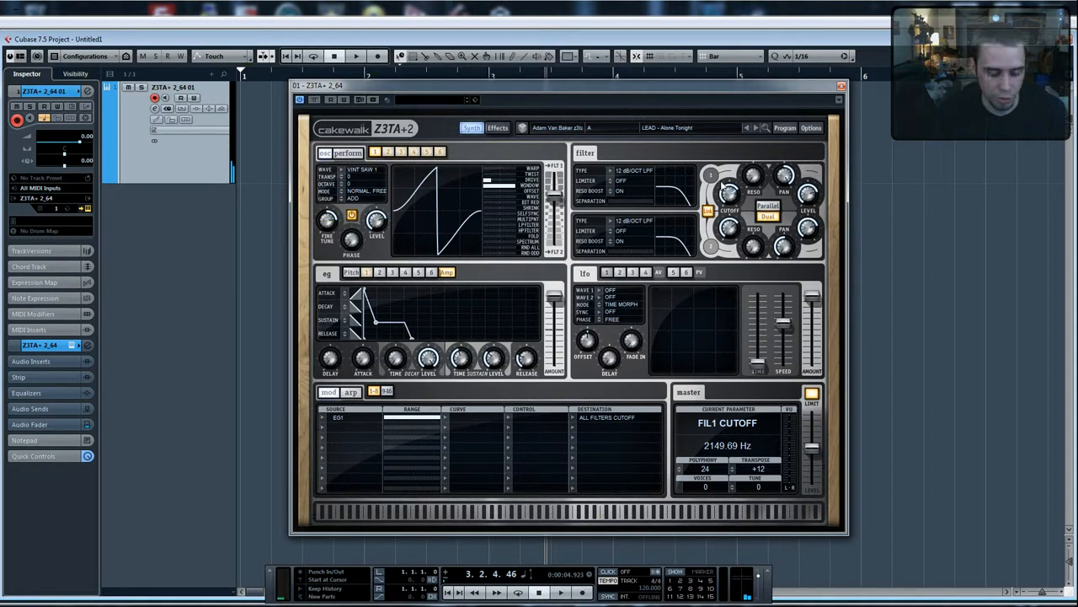
{"action": "mouse_move", "coordinate": [723, 187]}
{"action": "left_mouse_down"}
{"action": "mouse_move", "coordinate": [697, 192]}
{"action": "mouse_move", "coordinate": [698, 203]}
{"action": "mouse_move", "coordinate": [699, 182]}
{"action": "mouse_move", "coordinate": [723, 198]}
{"action": "left_mouse_up"}
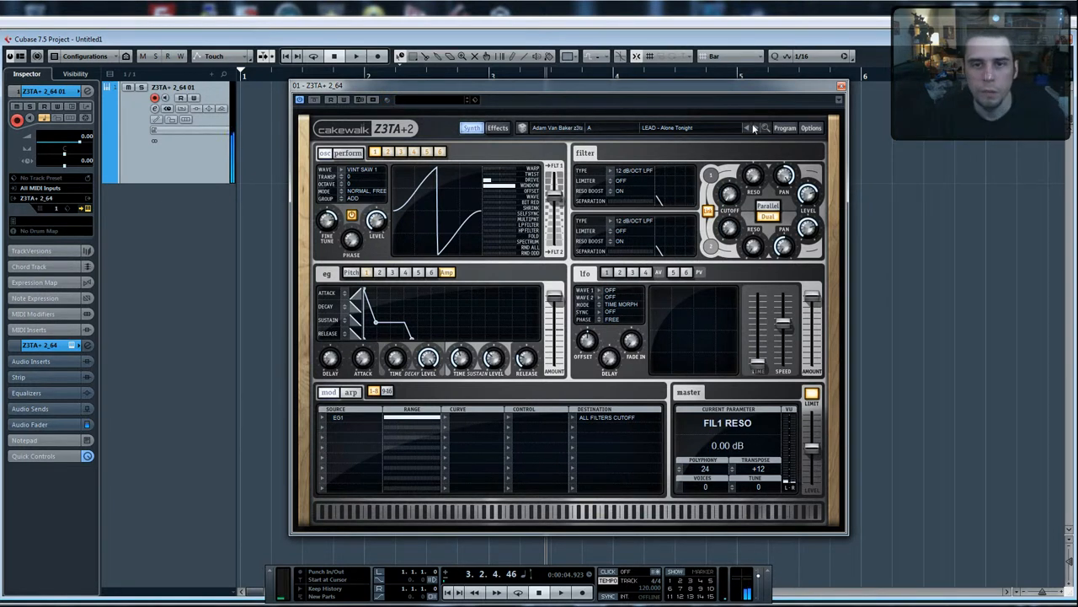
Assign MIDI controller CC 74 to the synth's filter 1 cutoff knob.
{"action": "left_click_drag", "start_coordinate": [719, 99], "coordinate": [670, 118]}
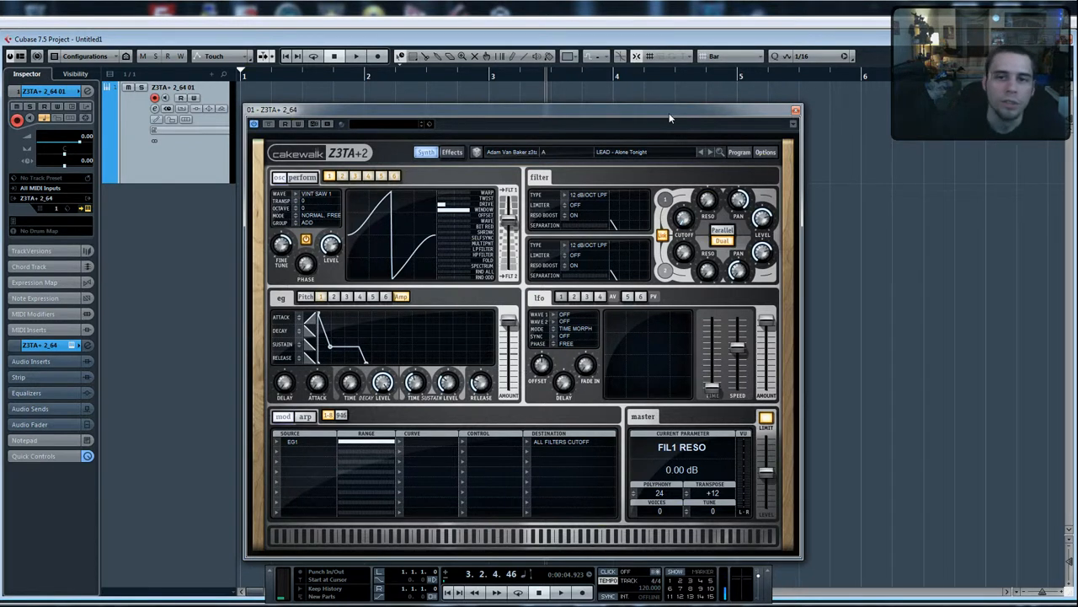
{"action": "left_click_drag", "start_coordinate": [669, 112], "coordinate": [704, 89]}
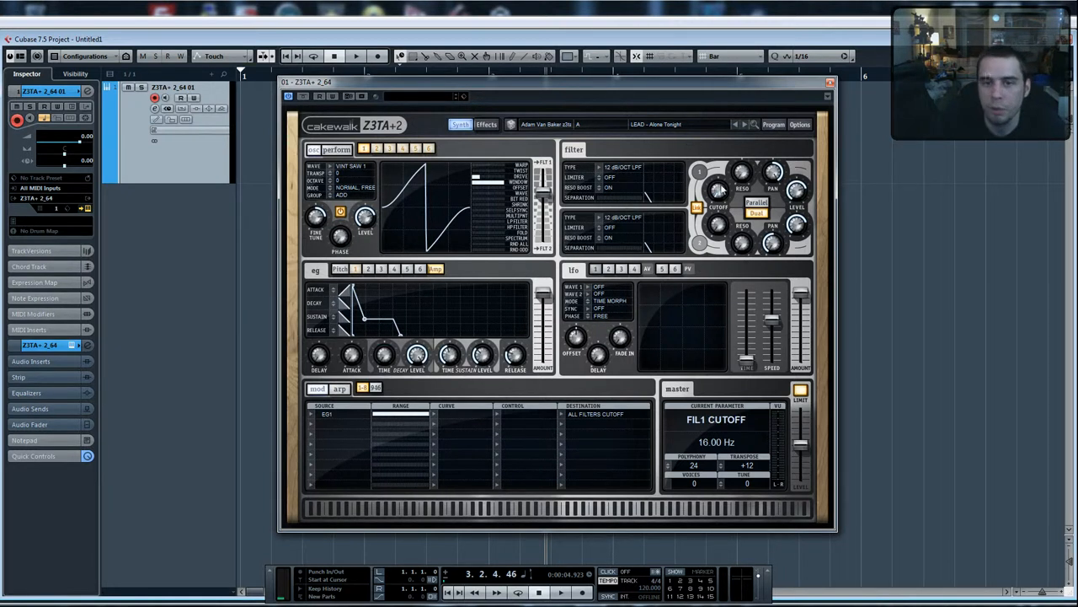
{"action": "right_click", "coordinate": [717, 192]}
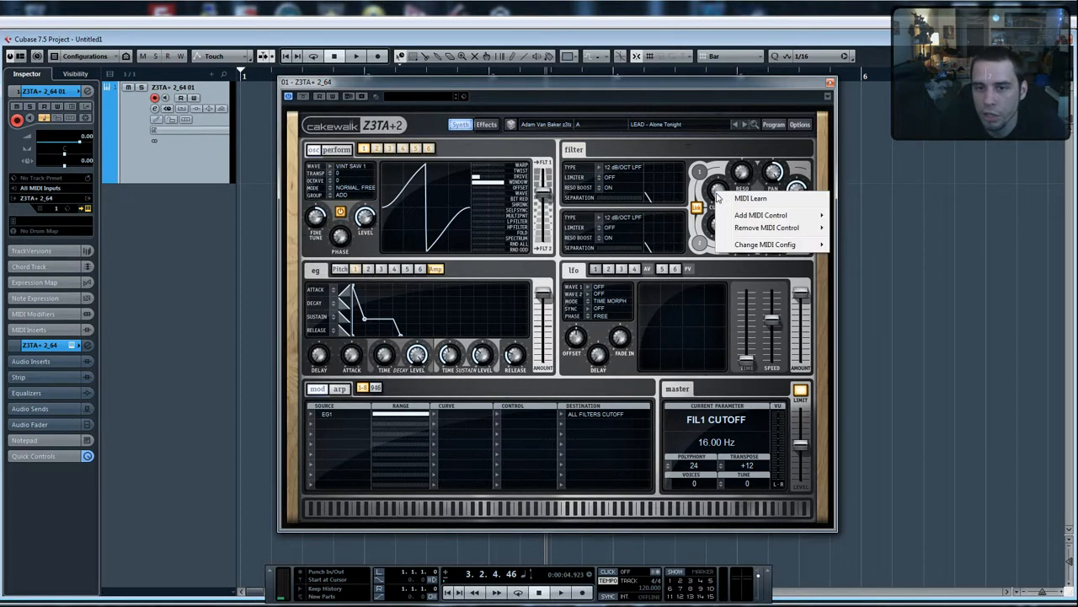
{"action": "mouse_move", "coordinate": [742, 219]}
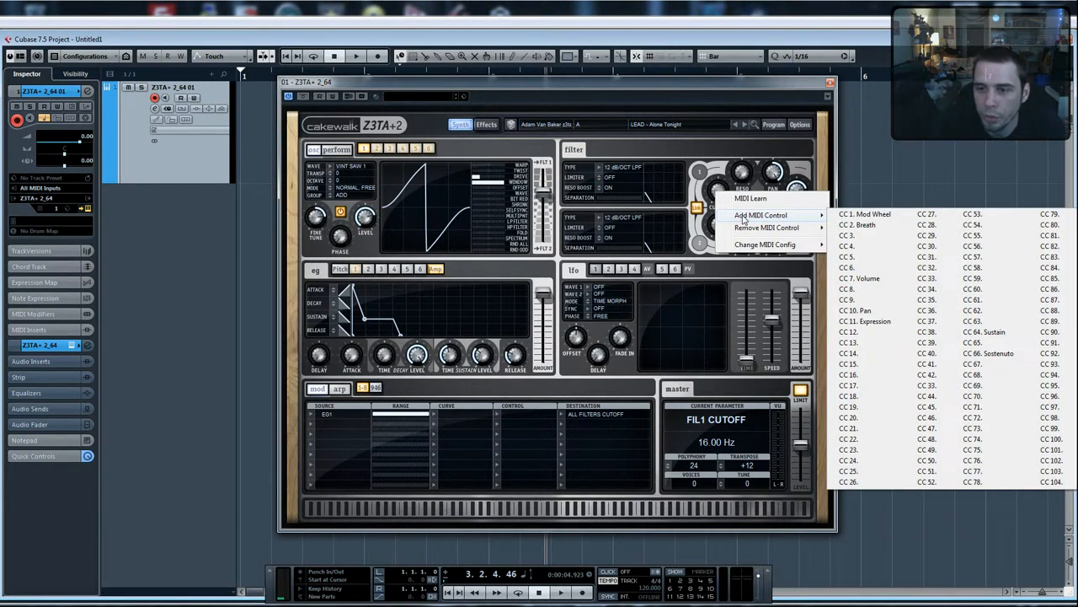
{"action": "left_click", "coordinate": [974, 442]}
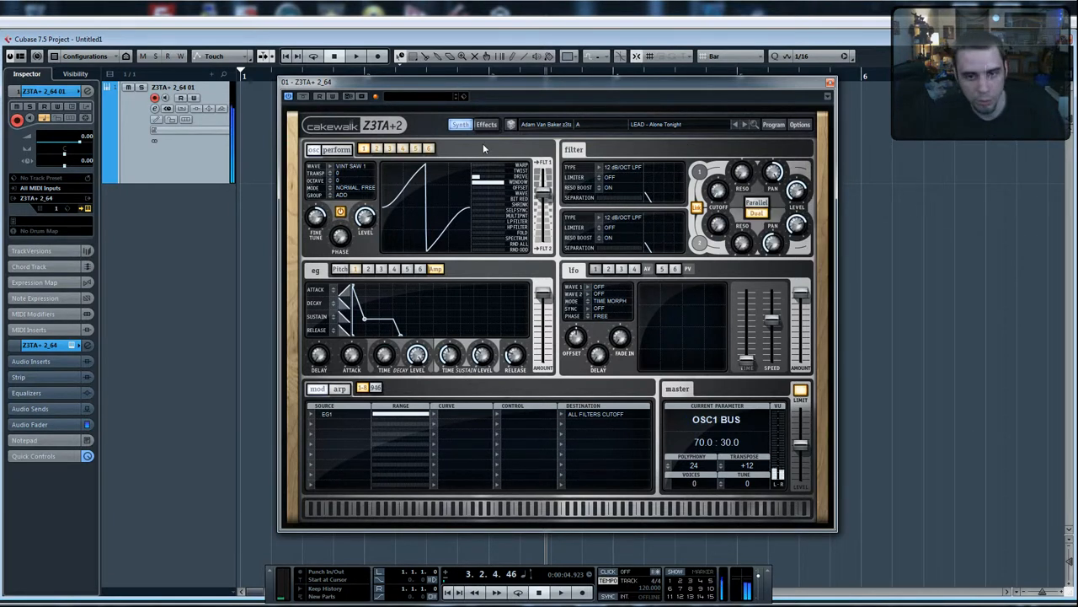
Show the synth track's automation lane and open the full list of parameters available for it.
{"action": "left_click_drag", "start_coordinate": [583, 80], "coordinate": [622, 41]}
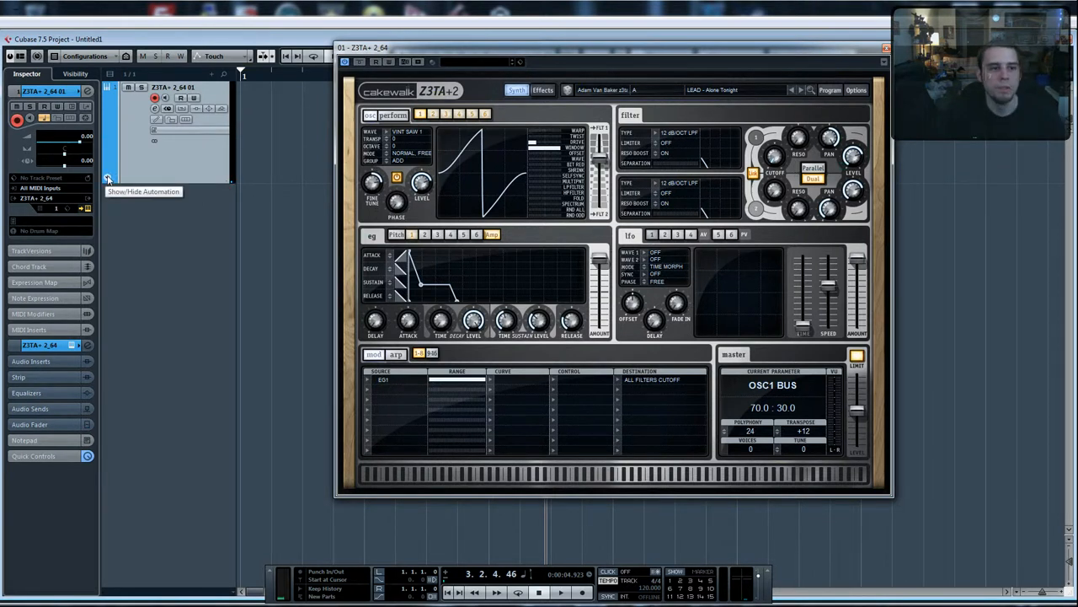
{"action": "left_click", "coordinate": [107, 180]}
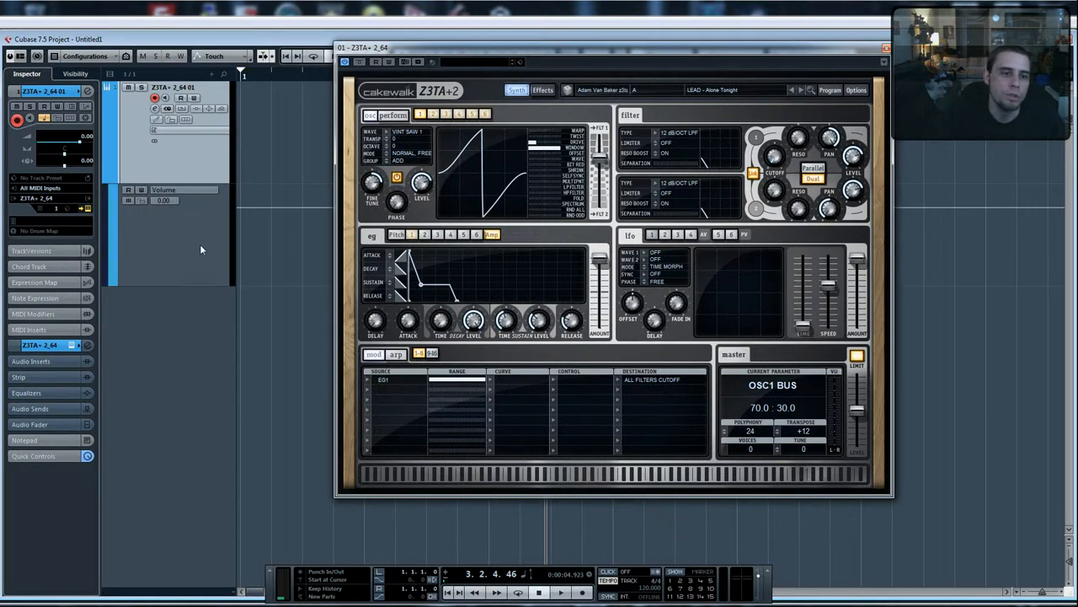
{"action": "left_click", "coordinate": [177, 191]}
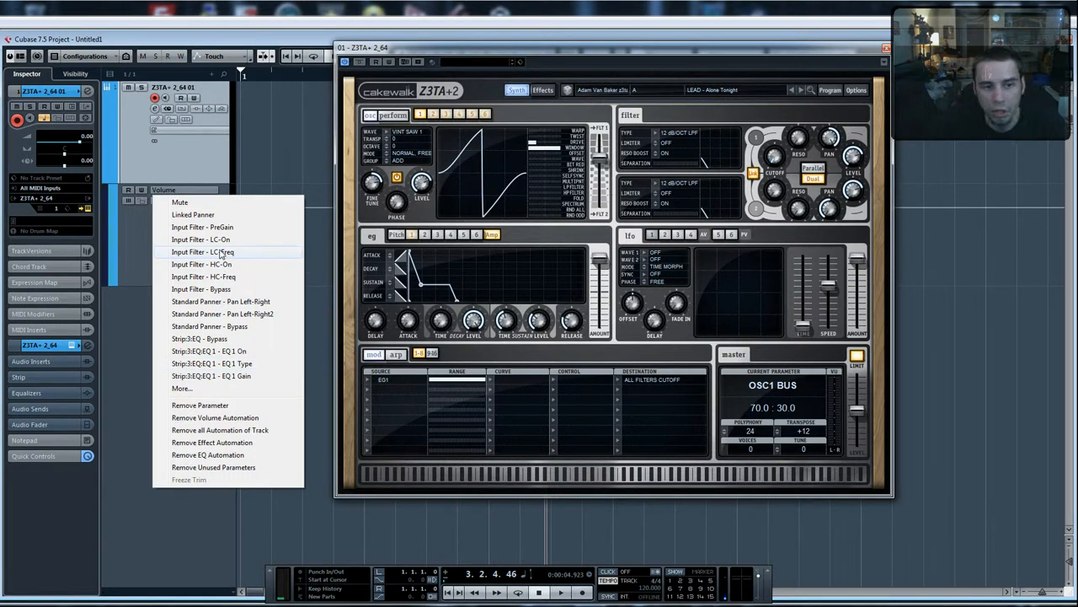
{"action": "left_click", "coordinate": [210, 388]}
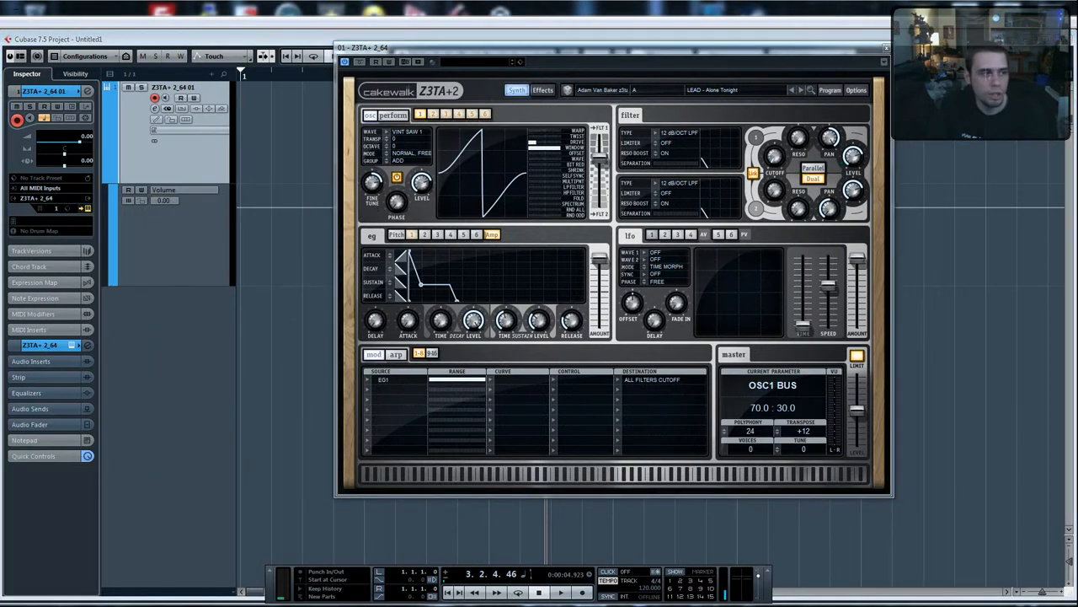
{"action": "left_click_drag", "start_coordinate": [633, 112], "coordinate": [620, 119]}
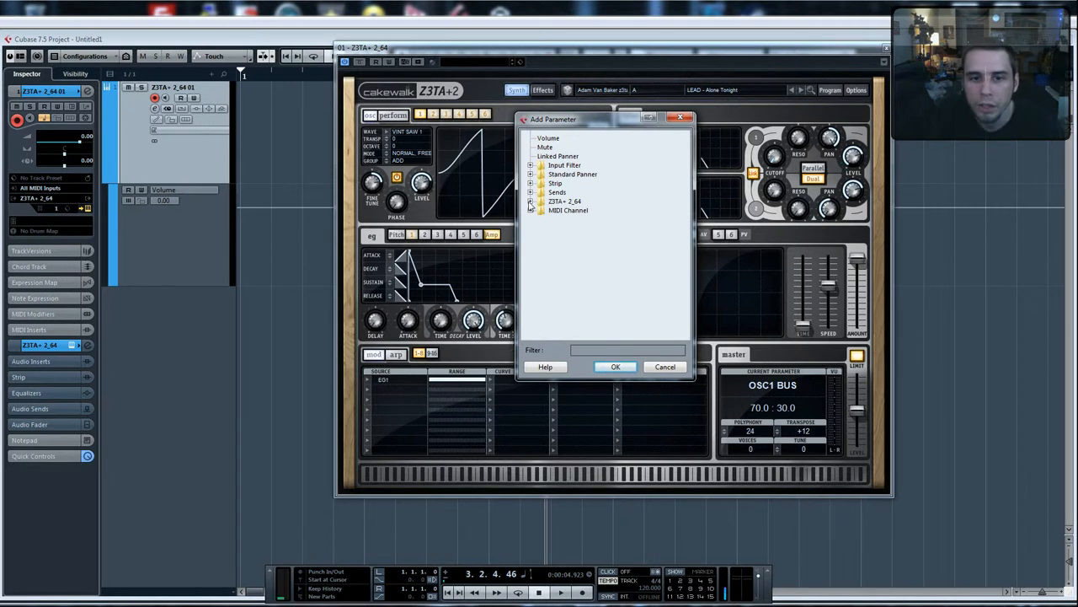
{"action": "left_click", "coordinate": [530, 202]}
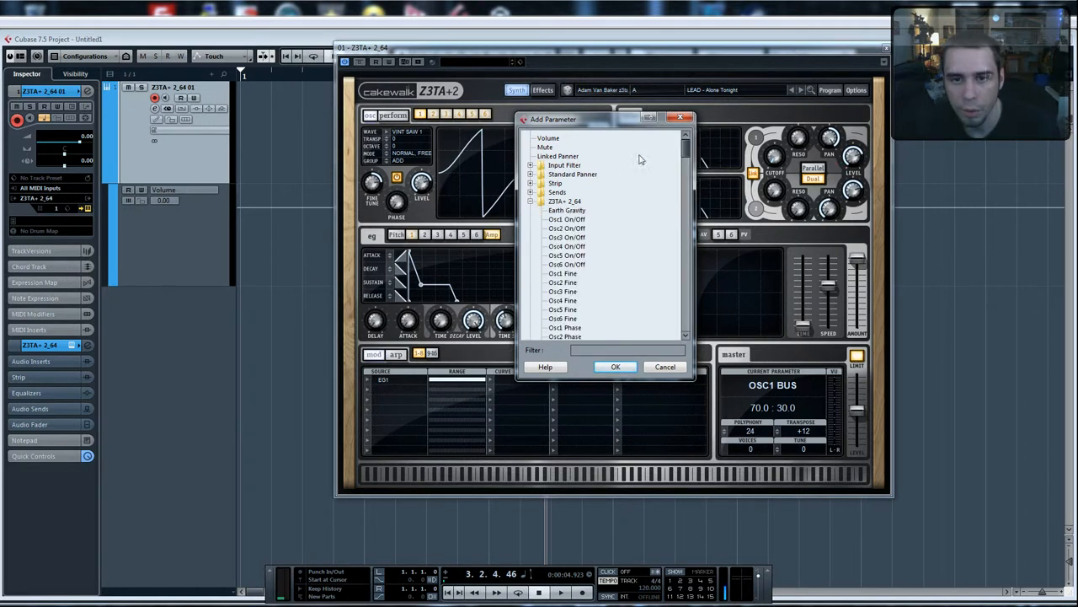
{"action": "mouse_move", "coordinate": [685, 150]}
{"action": "left_mouse_down"}
{"action": "mouse_move", "coordinate": [691, 298]}
{"action": "mouse_move", "coordinate": [685, 142]}
{"action": "left_mouse_up"}
{"action": "left_click", "coordinate": [530, 201]}
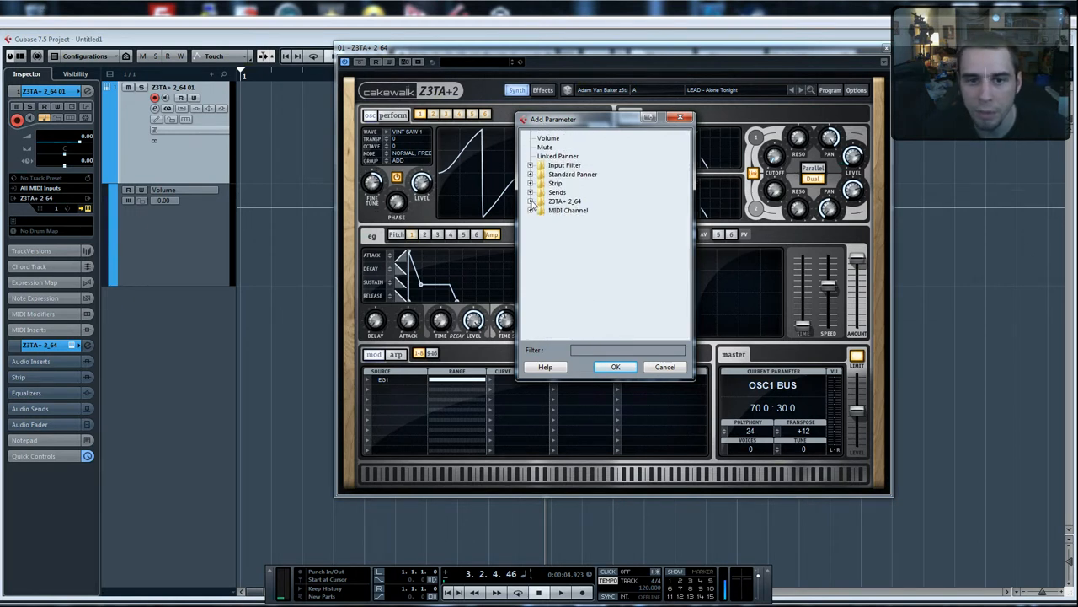
Assign the MIDI Channel parameter CC 74 (Brightness) from the All CC group to the automation lane.
{"action": "left_click", "coordinate": [530, 211]}
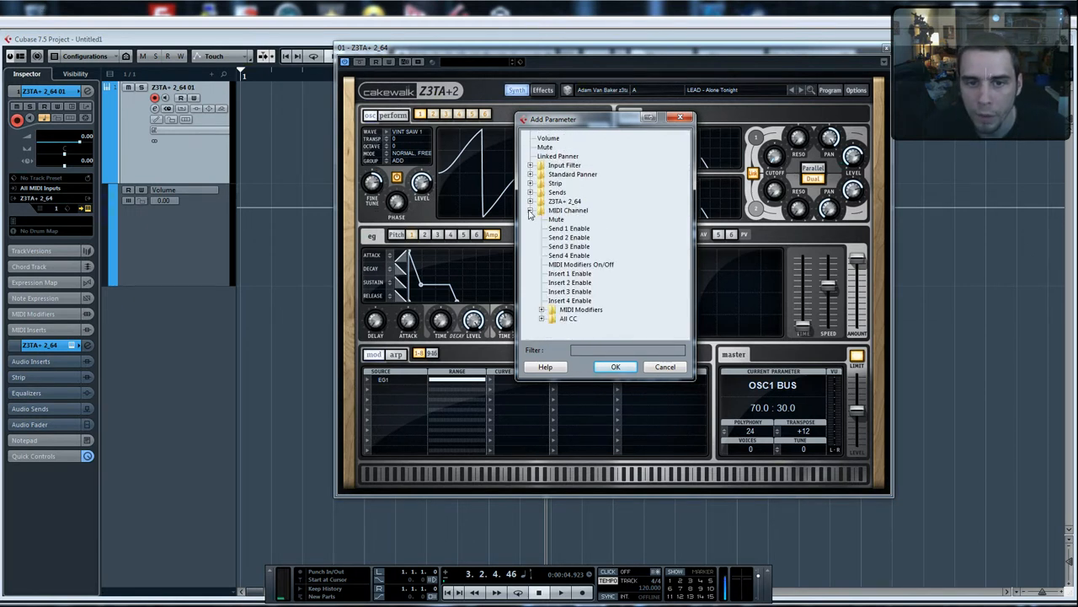
{"action": "left_click", "coordinate": [542, 318]}
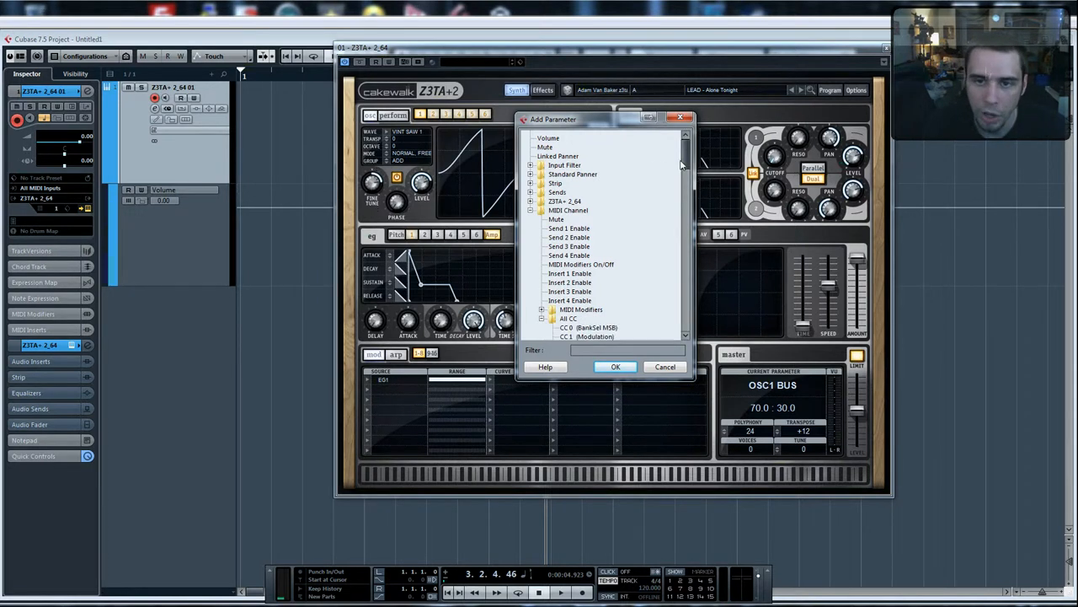
{"action": "left_click_drag", "start_coordinate": [682, 164], "coordinate": [697, 267]}
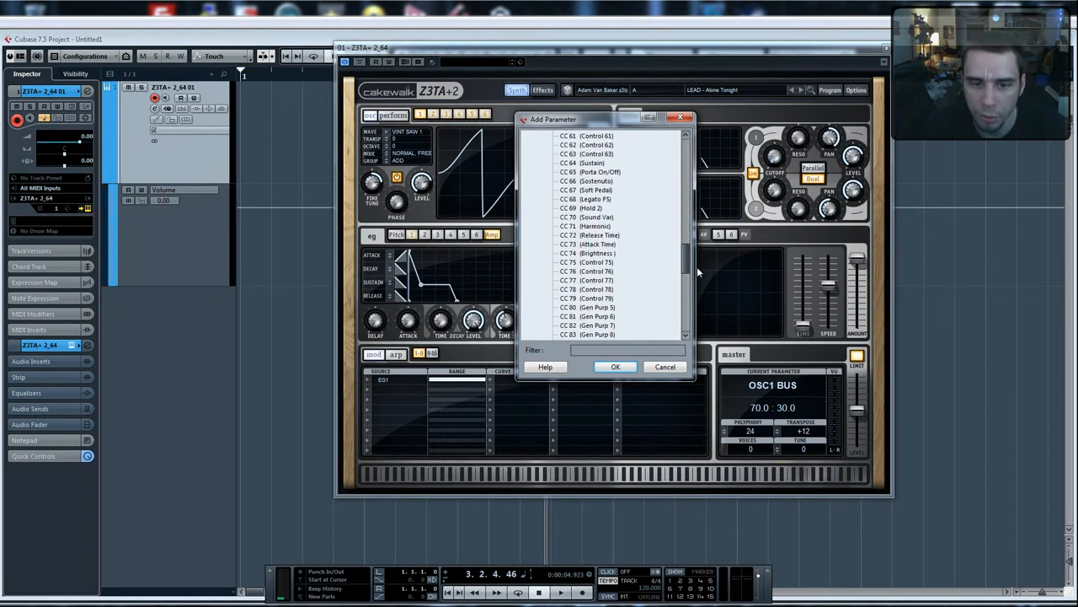
{"action": "left_click", "coordinate": [600, 254]}
{"action": "left_click", "coordinate": [614, 369]}
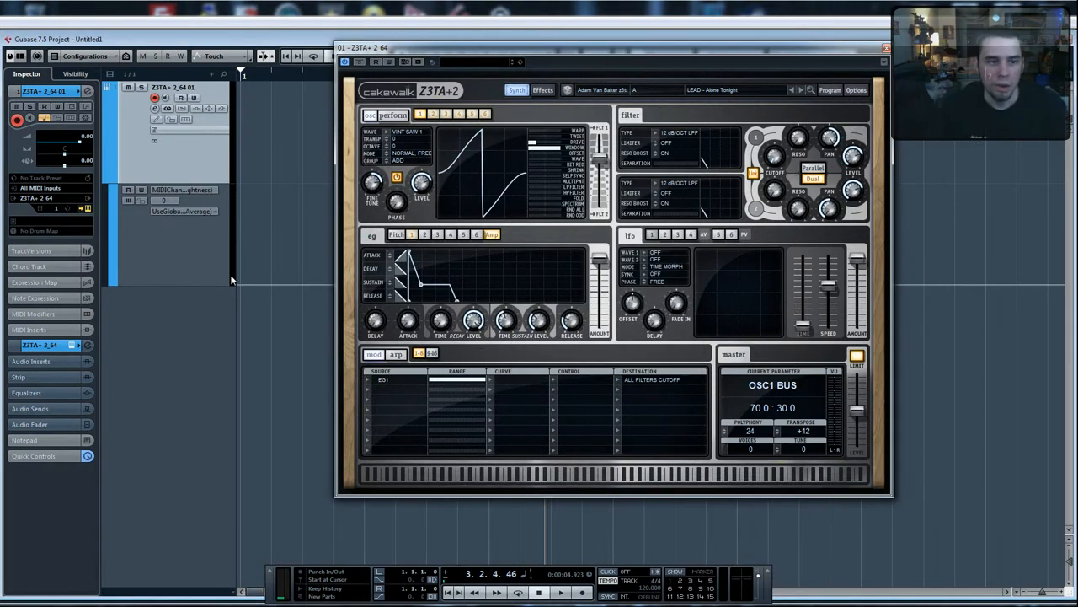
Move the synth window clear of the tracks and enable automation read and write on the CC 74 lane.
{"action": "mouse_move", "coordinate": [789, 175]}
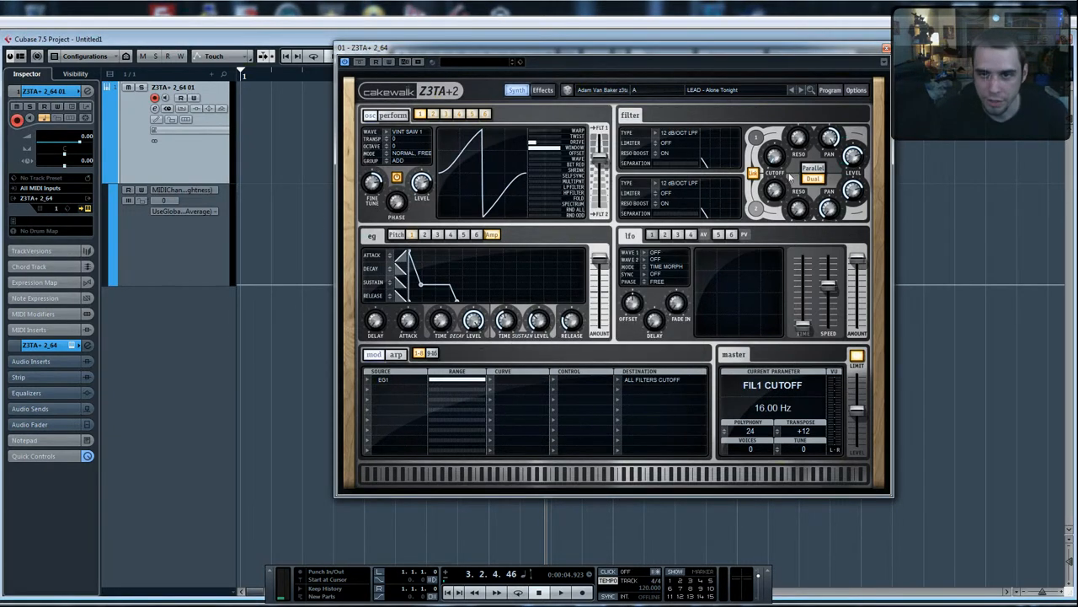
{"action": "left_click_drag", "start_coordinate": [455, 59], "coordinate": [570, 182]}
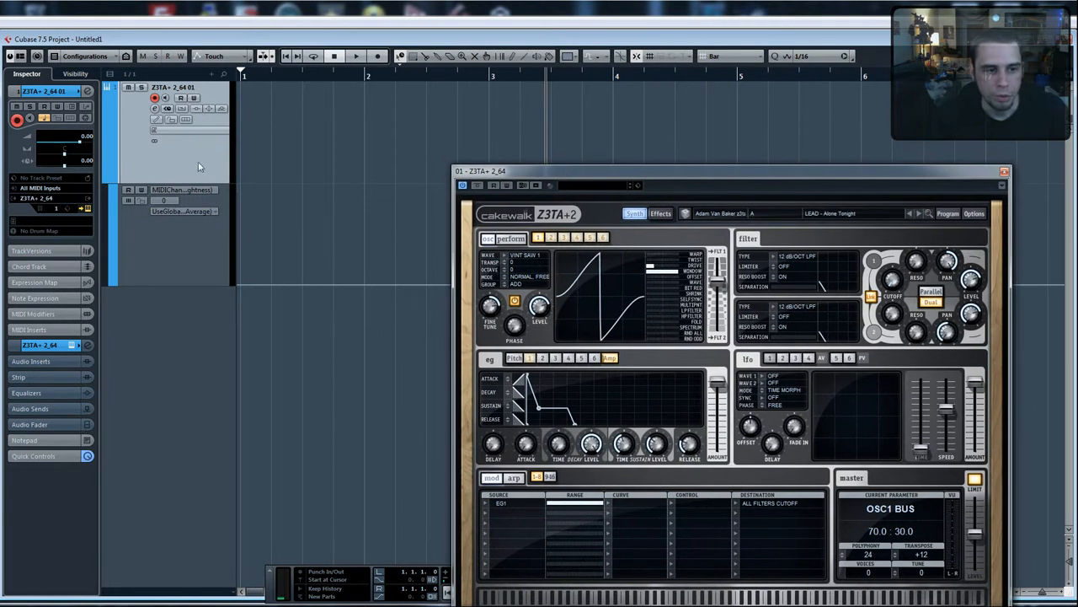
{"action": "left_click", "coordinate": [128, 190]}
{"action": "left_click", "coordinate": [141, 190]}
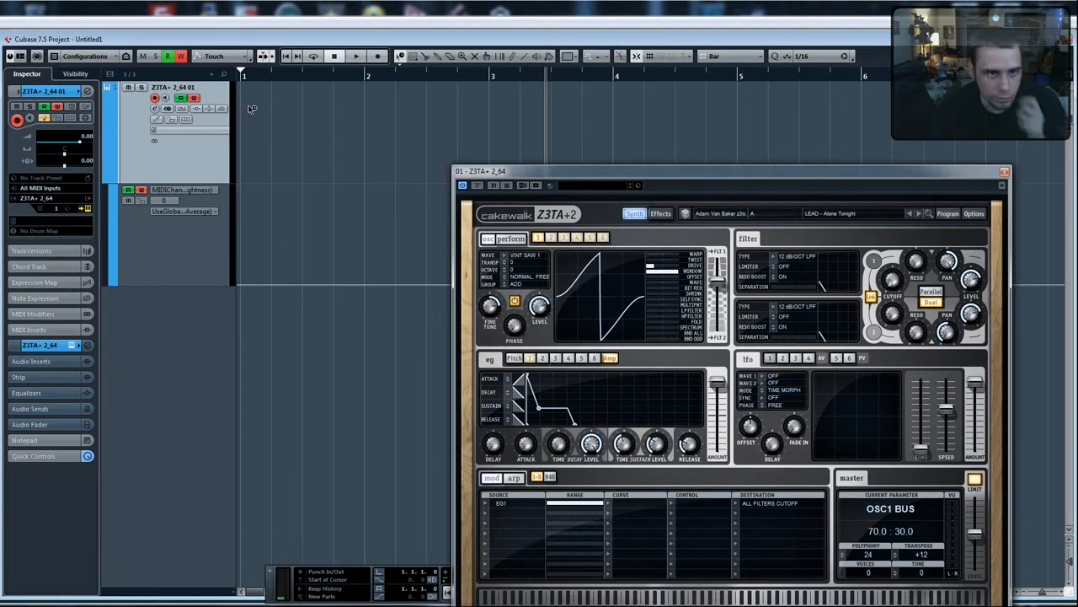
Draw a four-bar MIDI part from bar 1 on the synth track and open it in the Key Editor, clear of the synth window.
{"action": "left_click_drag", "start_coordinate": [244, 99], "coordinate": [531, 124]}
{"action": "double_click", "coordinate": [489, 118]}
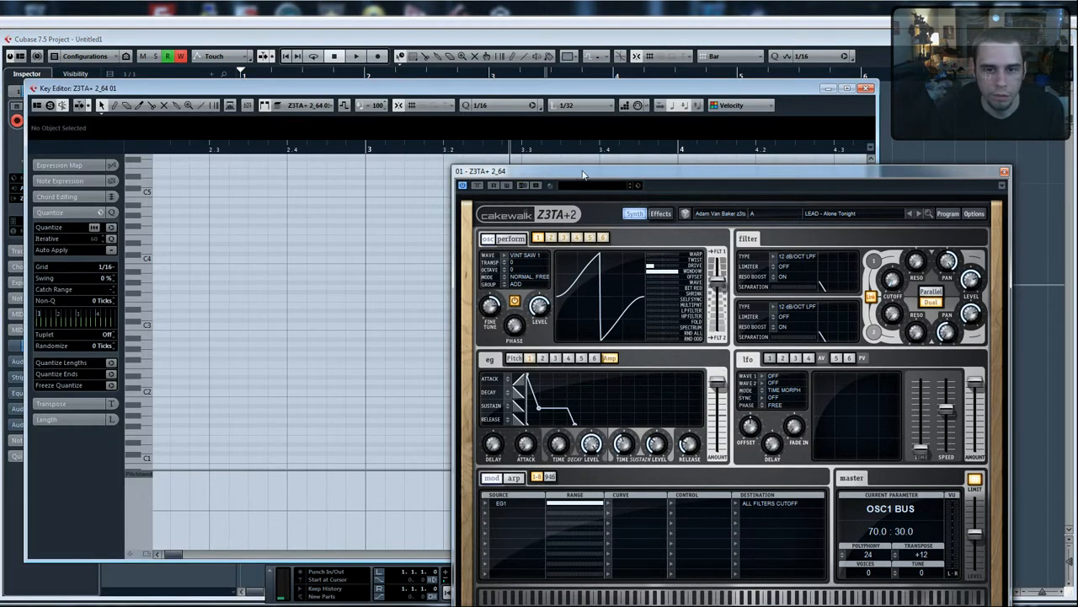
{"action": "left_click_drag", "start_coordinate": [583, 175], "coordinate": [0, 127]}
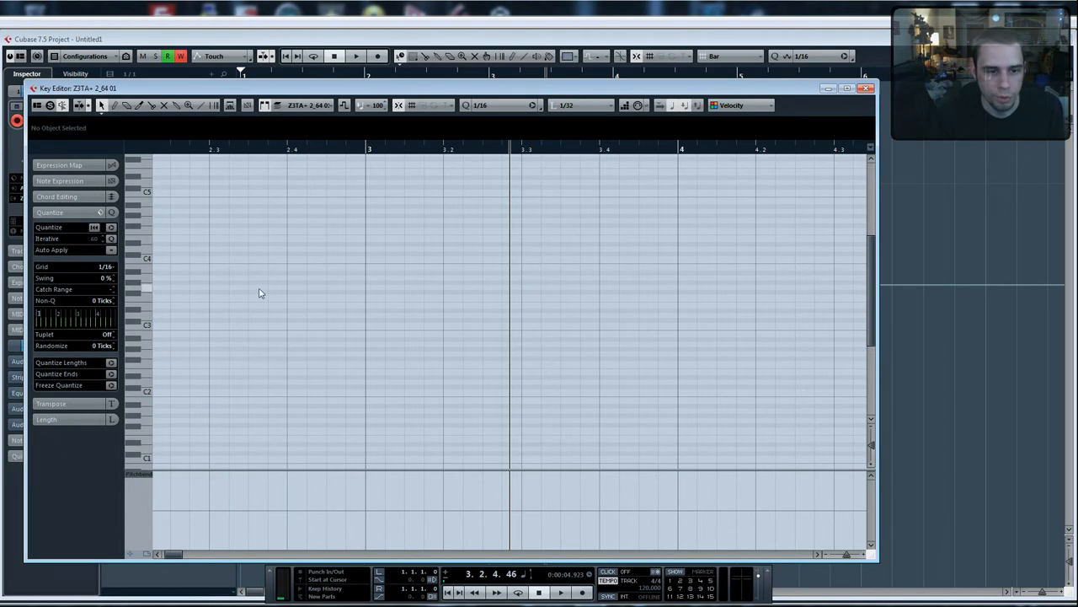
Set both the quantize grid and the length quantize to 1/8 in the Key Editor.
{"action": "scroll", "coordinate": [252, 285], "scroll_direction": "left", "scroll_amount": 2}
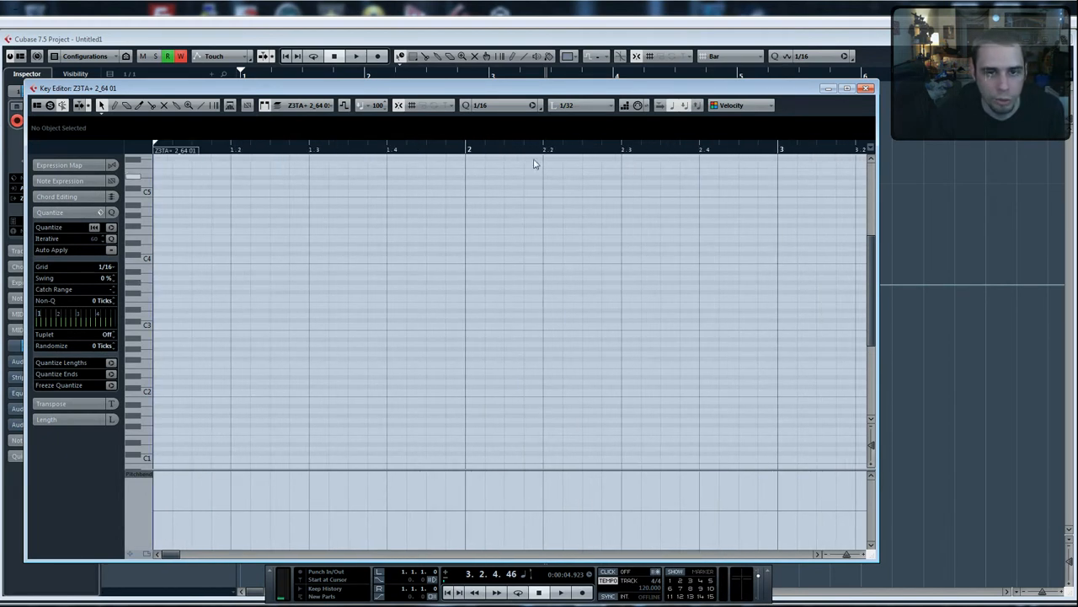
{"action": "left_click", "coordinate": [520, 105]}
{"action": "left_click", "coordinate": [513, 162]}
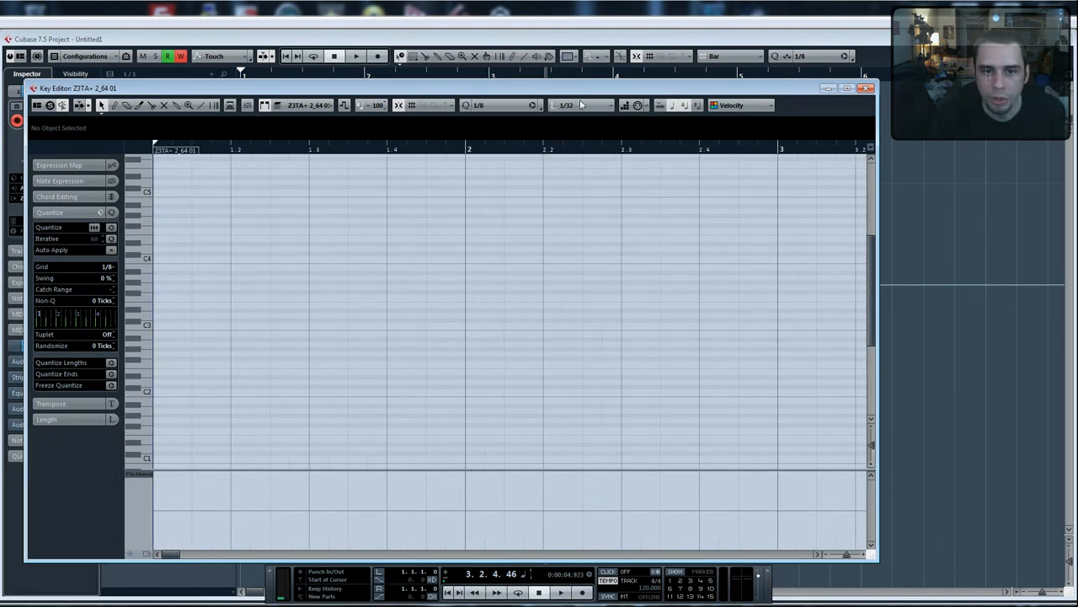
{"action": "left_click", "coordinate": [581, 105]}
{"action": "left_click", "coordinate": [590, 169]}
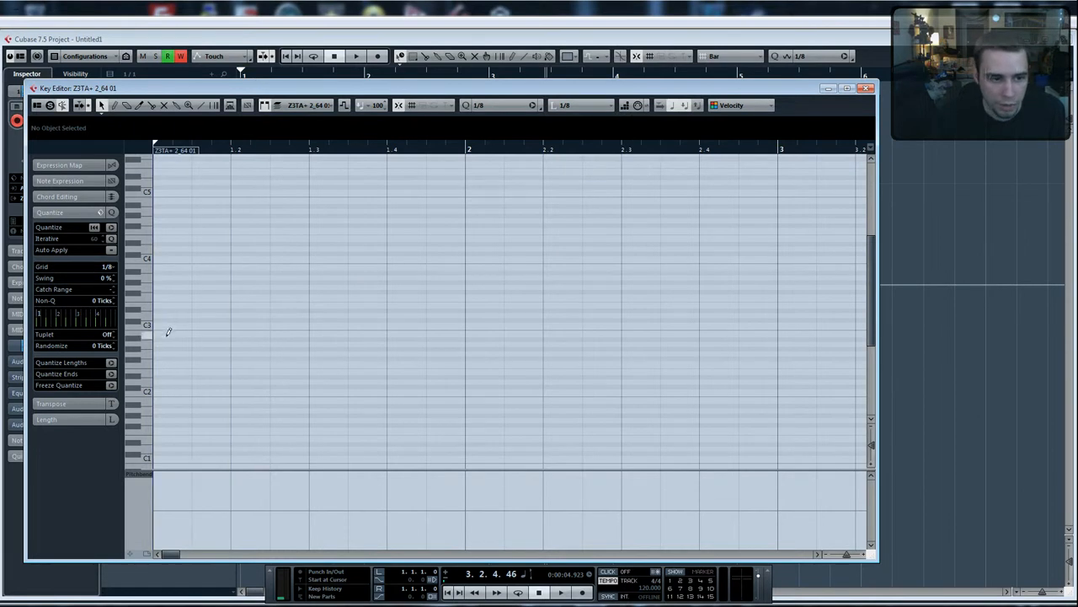
Draw eighth notes alternating between C2 and C3 throughout bar 1, starting on C2.
{"action": "left_click", "coordinate": [174, 389]}
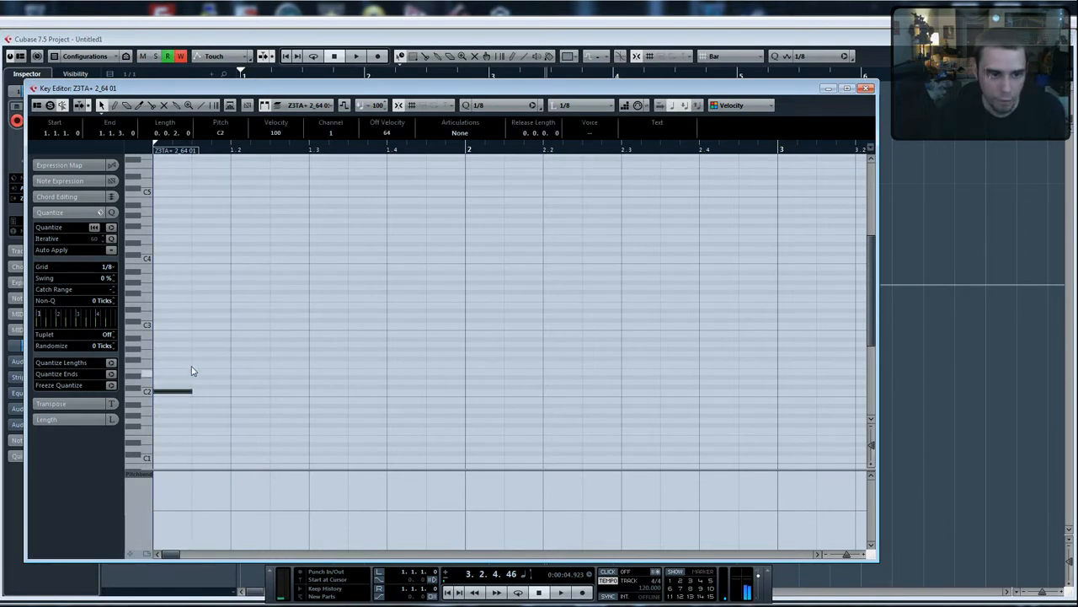
{"action": "left_click", "coordinate": [203, 324]}
{"action": "left_click", "coordinate": [243, 390]}
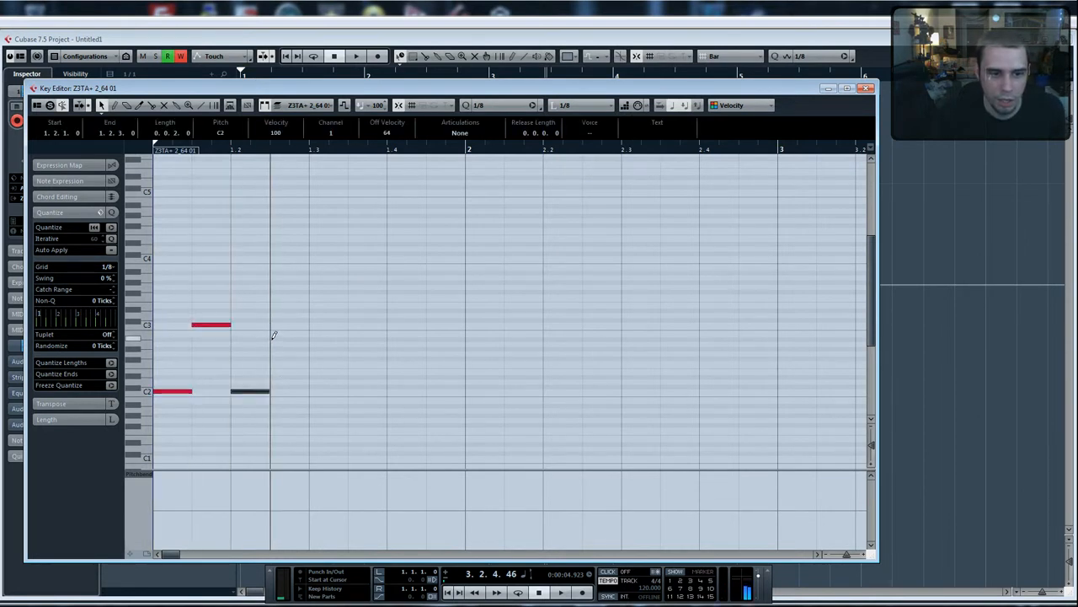
{"action": "left_click", "coordinate": [280, 323]}
{"action": "left_click", "coordinate": [325, 390]}
{"action": "left_click", "coordinate": [358, 324]}
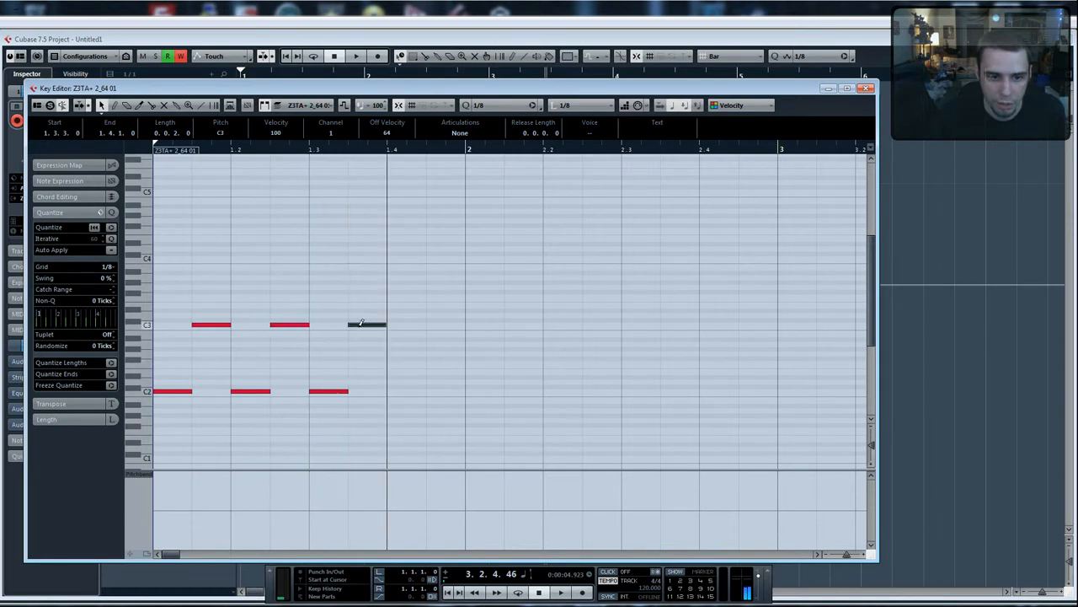
{"action": "left_click", "coordinate": [404, 390]}
{"action": "left_click", "coordinate": [435, 325]}
Copy all the notes of bar 1 and paste them at the start of bars 2, 3 and 4.
{"action": "key", "text": "1"}
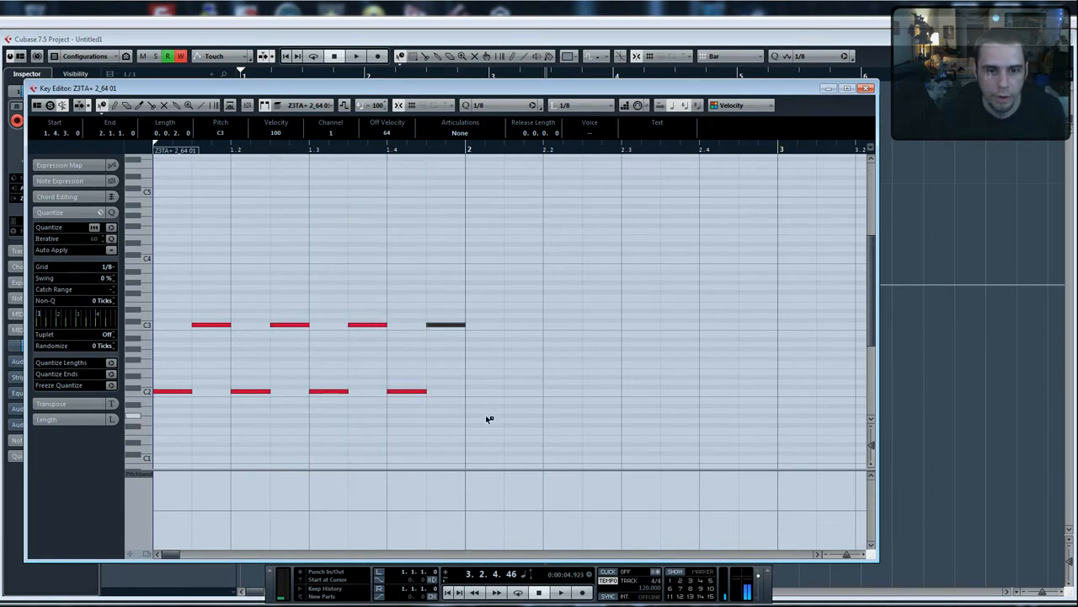
{"action": "left_click_drag", "start_coordinate": [494, 423], "coordinate": [170, 261]}
{"action": "left_click", "coordinate": [467, 151]}
{"action": "key", "text": "ctrl+v"}
{"action": "key", "text": "g"}
{"action": "key", "text": "g"}
{"action": "key", "text": "g"}
{"action": "key", "text": "g"}
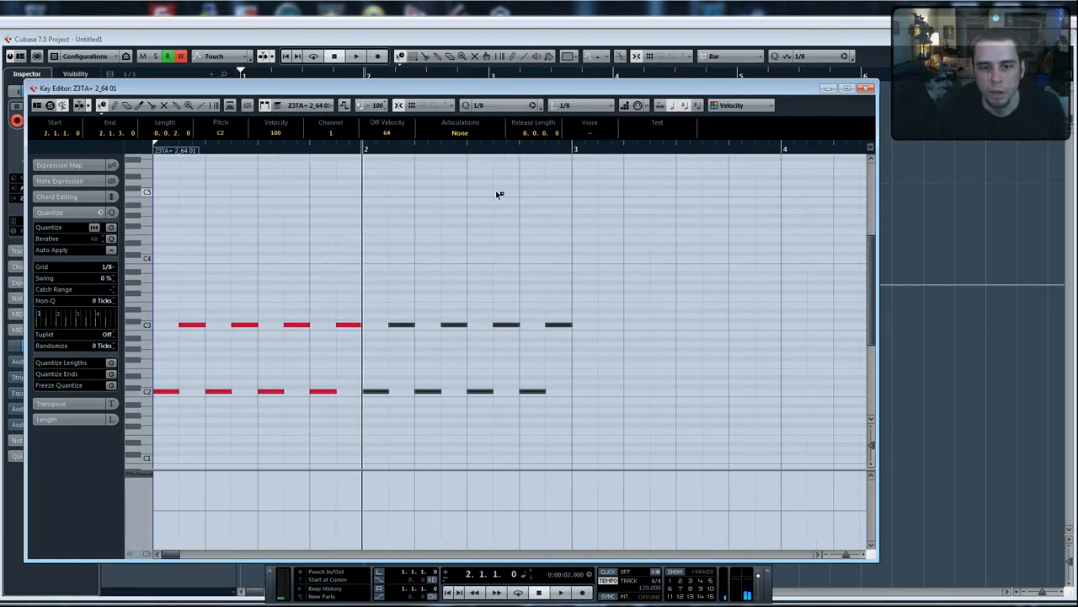
{"action": "left_click", "coordinate": [309, 153]}
{"action": "key", "text": "ctrl+v"}
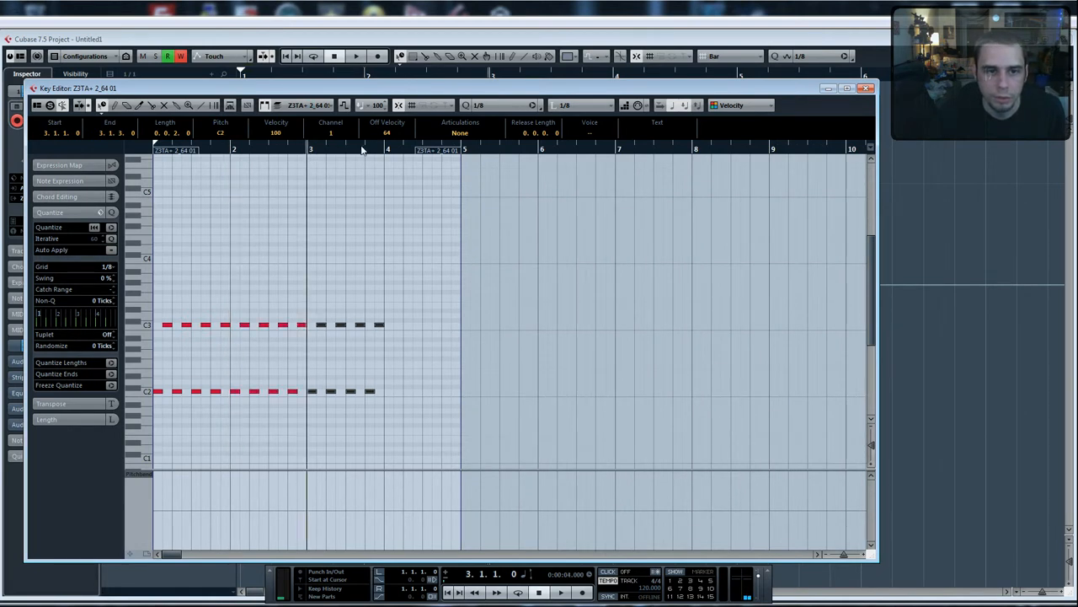
{"action": "left_click", "coordinate": [385, 153]}
{"action": "key", "text": "ctrl+v"}
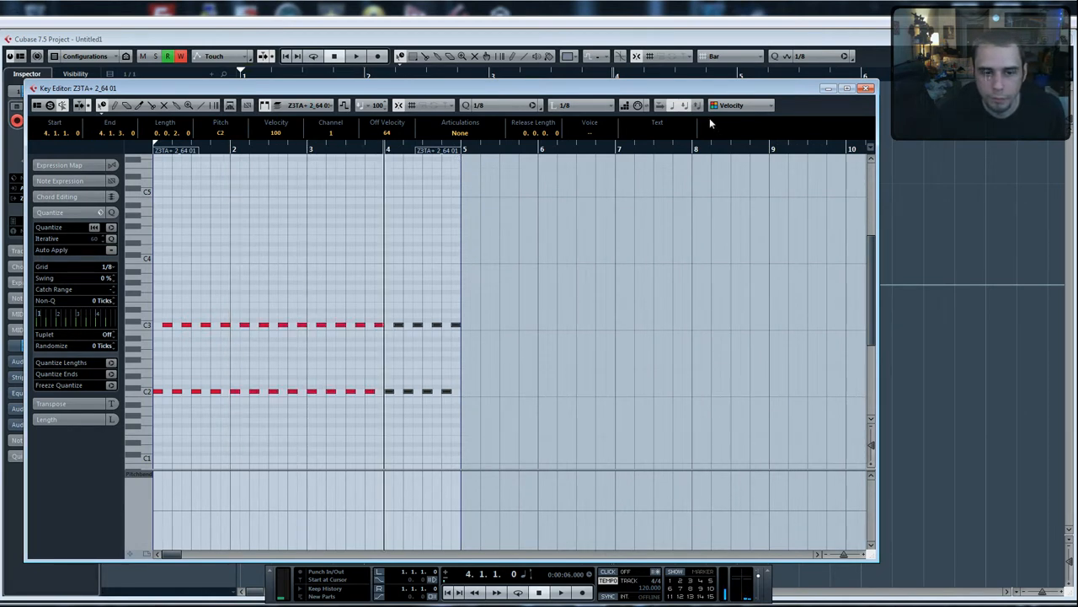
Close the Key Editor, play the note pattern from the project start, and return the cursor to bar 1.
{"action": "left_click", "coordinate": [866, 89]}
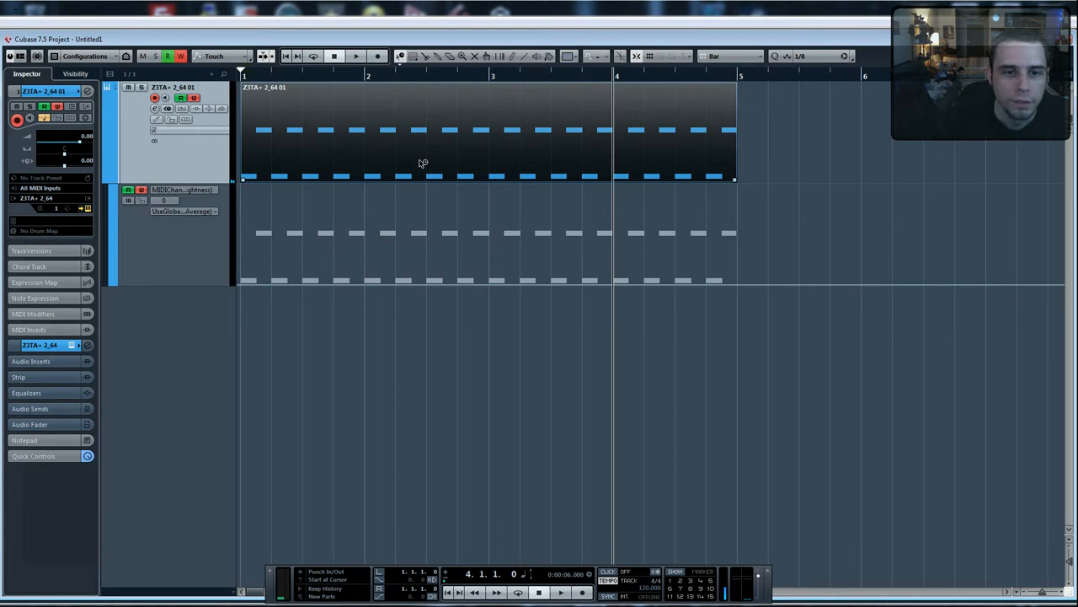
{"action": "key", "text": "Home"}
{"action": "key", "text": "space"}
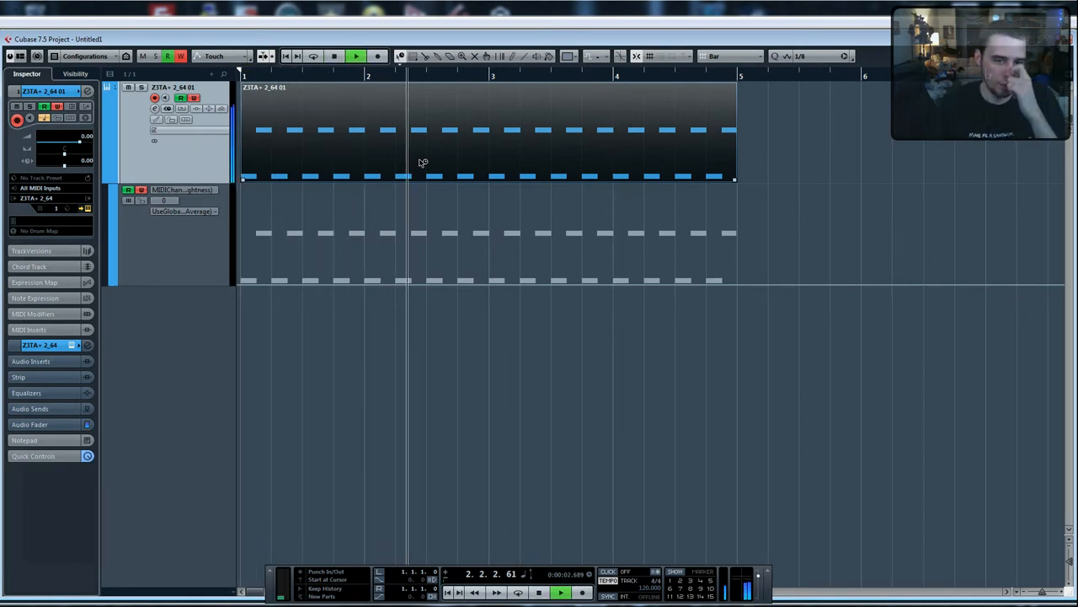
{"action": "key", "text": "space"}
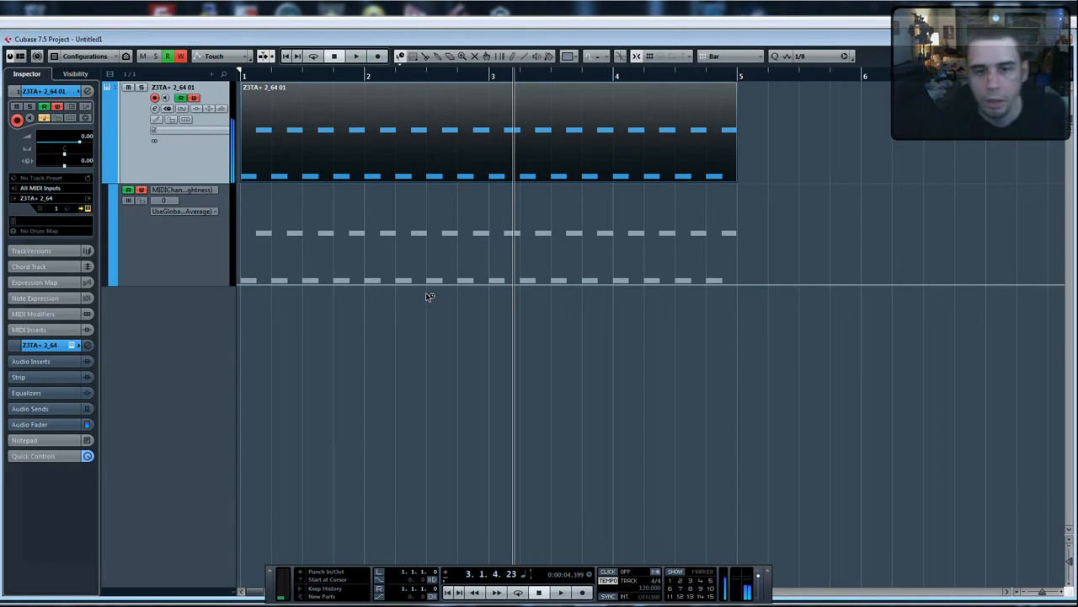
{"action": "key", "text": "Home"}
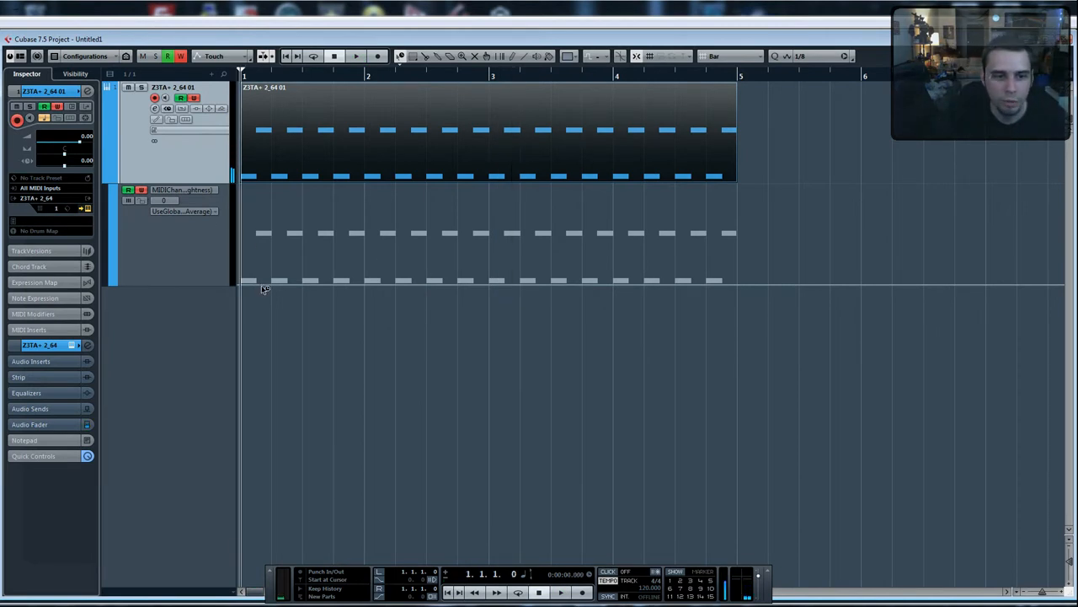
Draw a wavy freehand curve rising from minimum to maximum across bars 1 to 4 of the CC 74 automation lane and play it back.
{"action": "key", "text": "ctrl+a"}
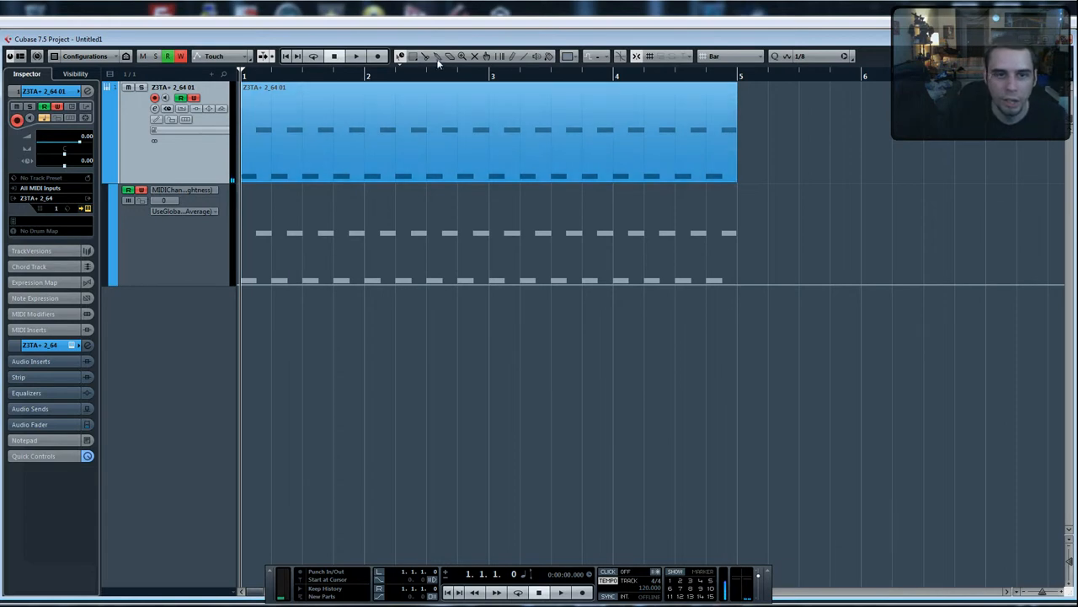
{"action": "left_click", "coordinate": [513, 57]}
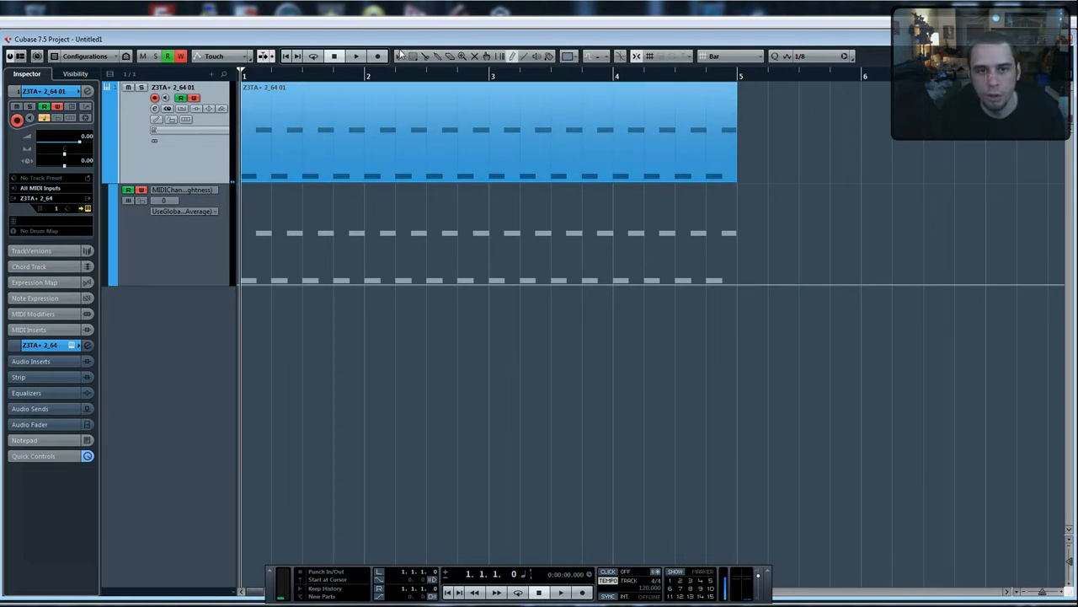
{"action": "left_click", "coordinate": [401, 55]}
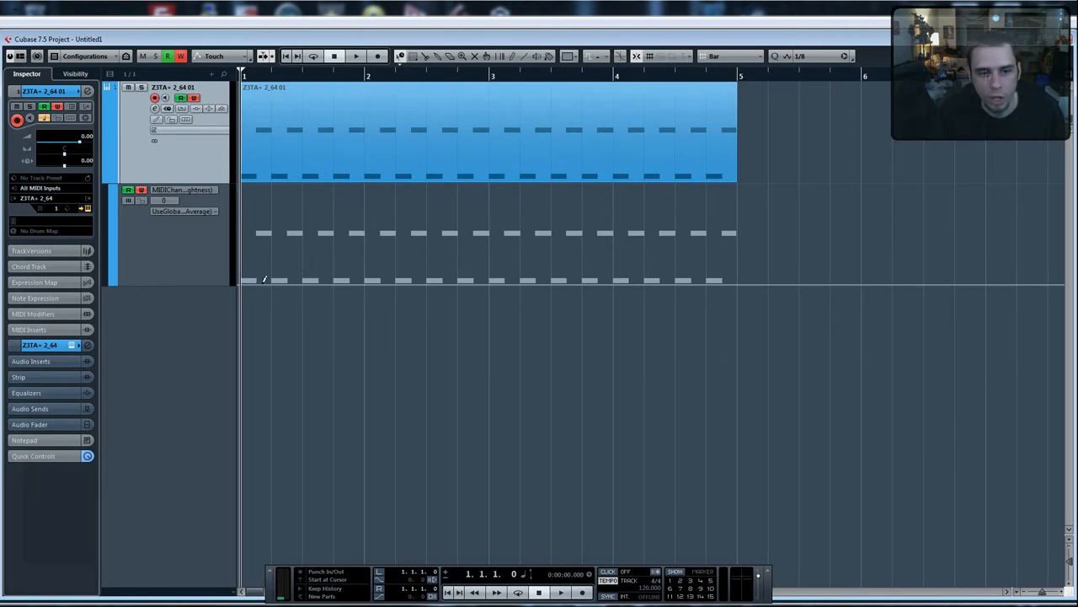
{"action": "mouse_move", "coordinate": [264, 279]}
{"action": "left_mouse_down"}
{"action": "mouse_move", "coordinate": [327, 246]}
{"action": "mouse_move", "coordinate": [386, 249]}
{"action": "mouse_move", "coordinate": [470, 220]}
{"action": "mouse_move", "coordinate": [551, 243]}
{"action": "mouse_move", "coordinate": [630, 218]}
{"action": "mouse_move", "coordinate": [691, 225]}
{"action": "mouse_move", "coordinate": [741, 185]}
{"action": "left_mouse_up"}
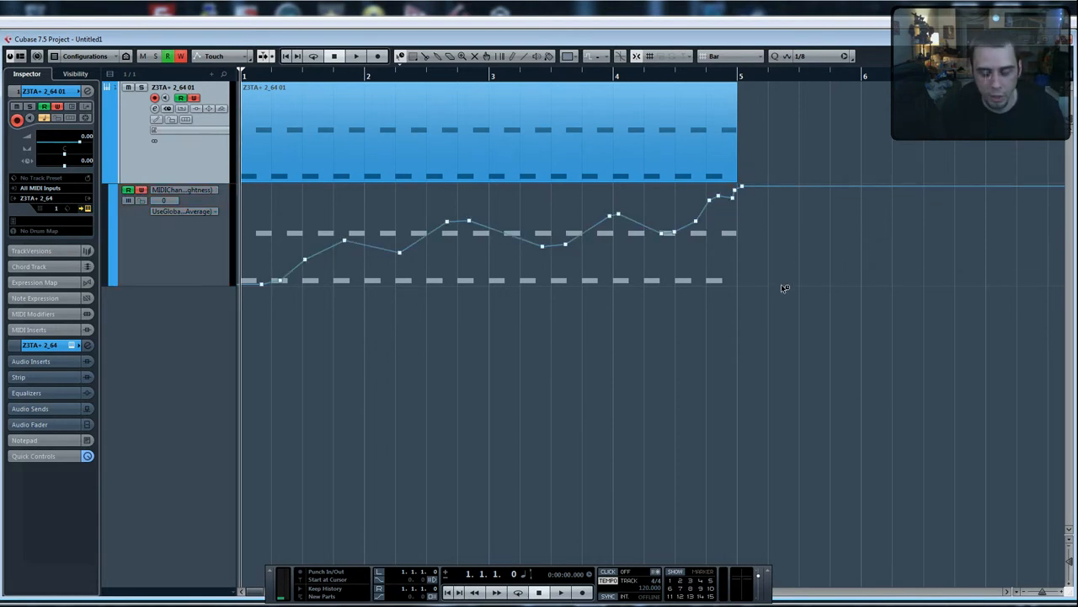
{"action": "key", "text": "space"}
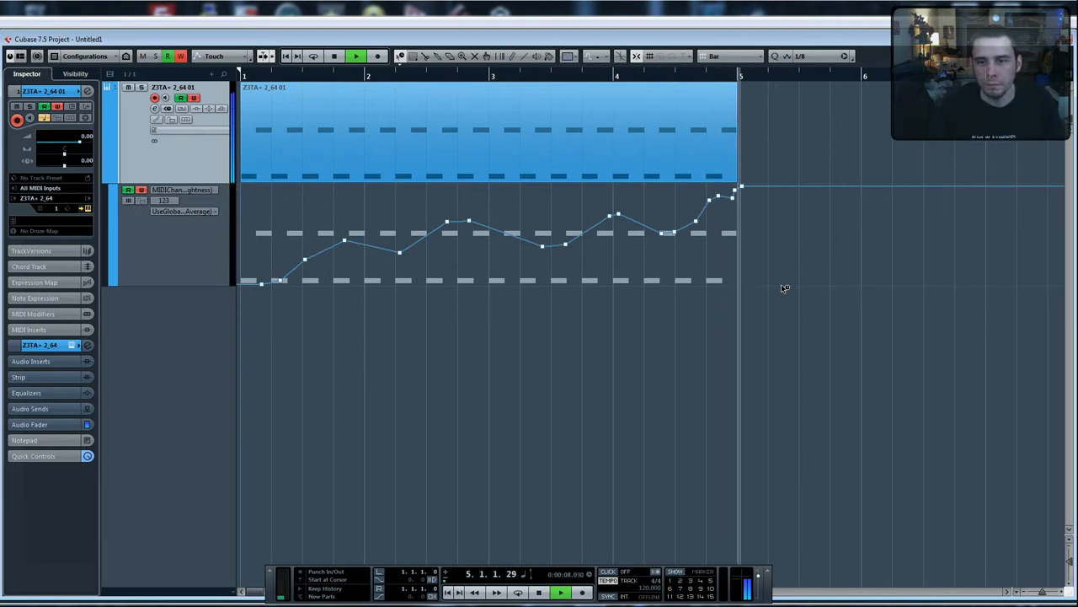
{"action": "key", "text": "space"}
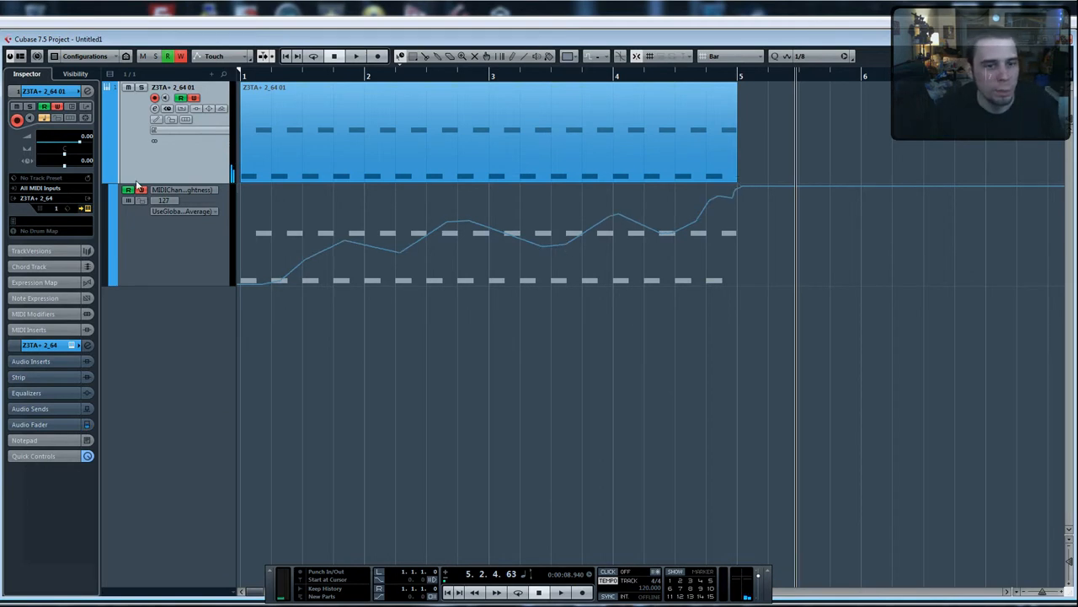
Reshape the CC 74 curve with low points in mid bar 2, early bar 3 and late bar 3, and peaks early in bars 2 and 4.
{"action": "left_click_drag", "start_coordinate": [572, 247], "coordinate": [612, 290]}
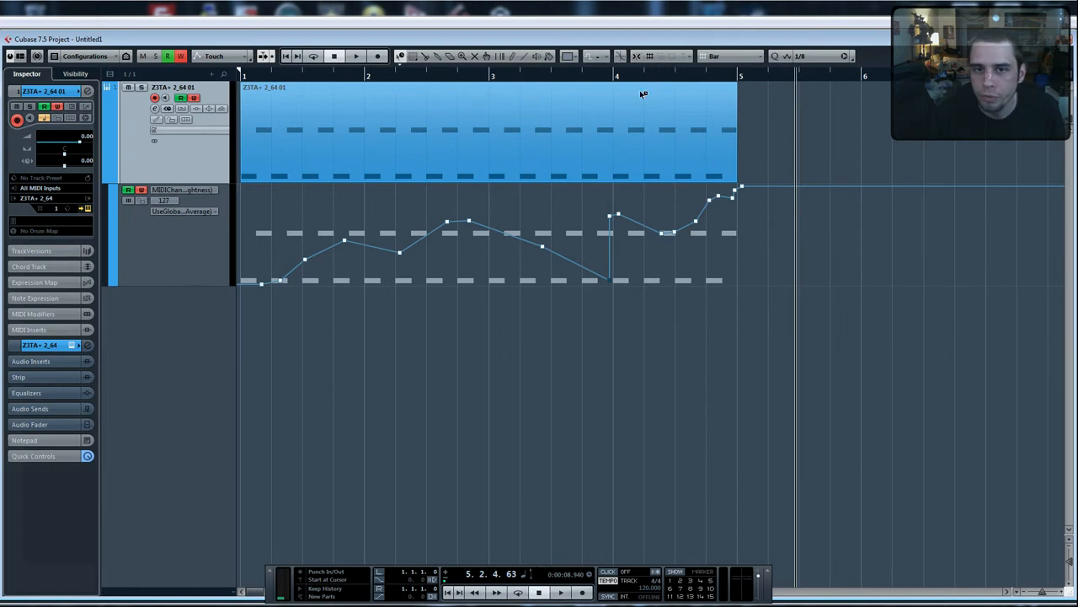
{"action": "left_click_drag", "start_coordinate": [615, 283], "coordinate": [594, 283]}
{"action": "left_click_drag", "start_coordinate": [510, 239], "coordinate": [500, 275]}
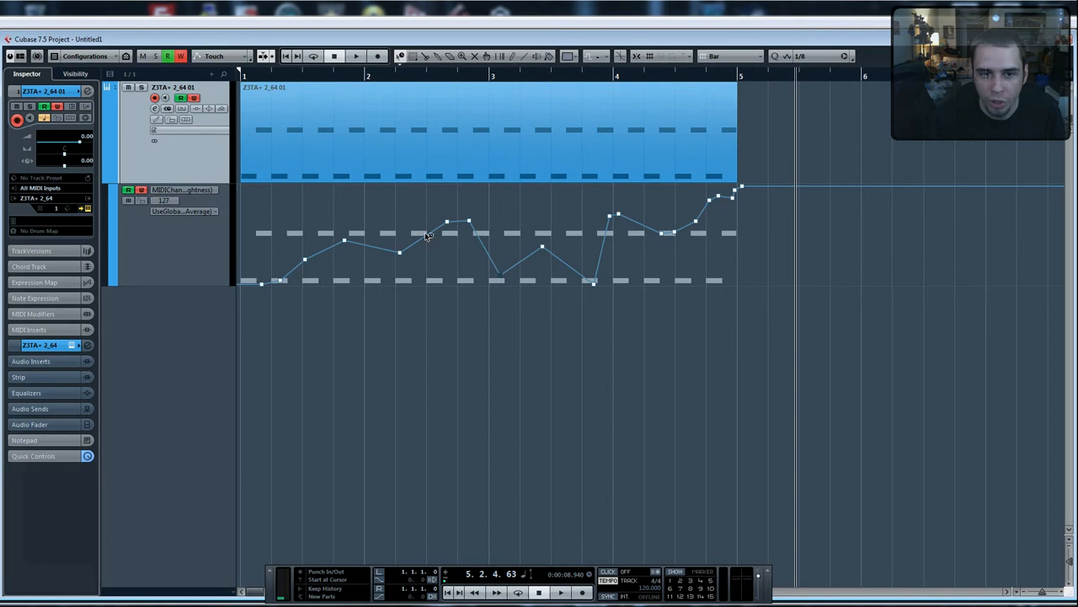
{"action": "left_click_drag", "start_coordinate": [429, 234], "coordinate": [431, 273]}
{"action": "left_click_drag", "start_coordinate": [376, 247], "coordinate": [377, 196]}
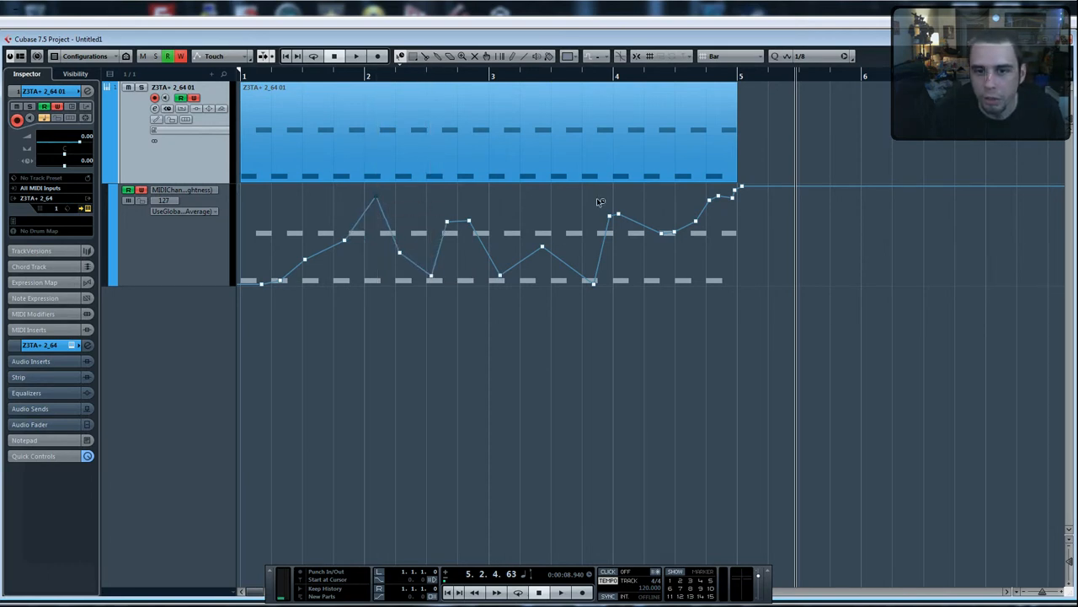
{"action": "left_click_drag", "start_coordinate": [650, 227], "coordinate": [642, 192]}
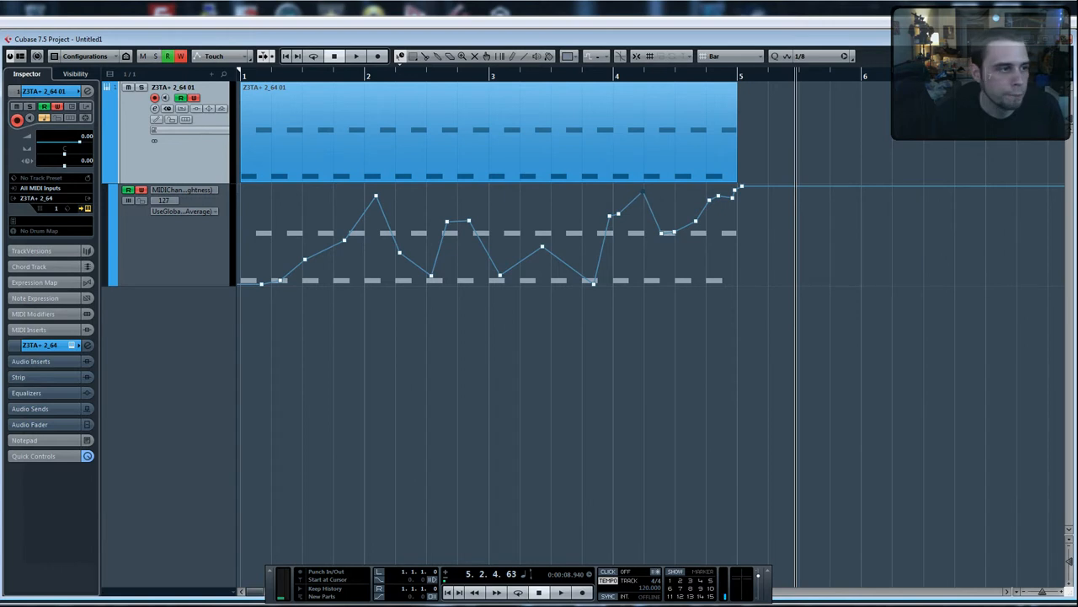
Place the Z3TA+ 2 window beside the start of the automation curve and play from bar 1 to watch the filter cutoff respond.
{"action": "left_click_drag", "start_coordinate": [0, 99], "coordinate": [864, 158]}
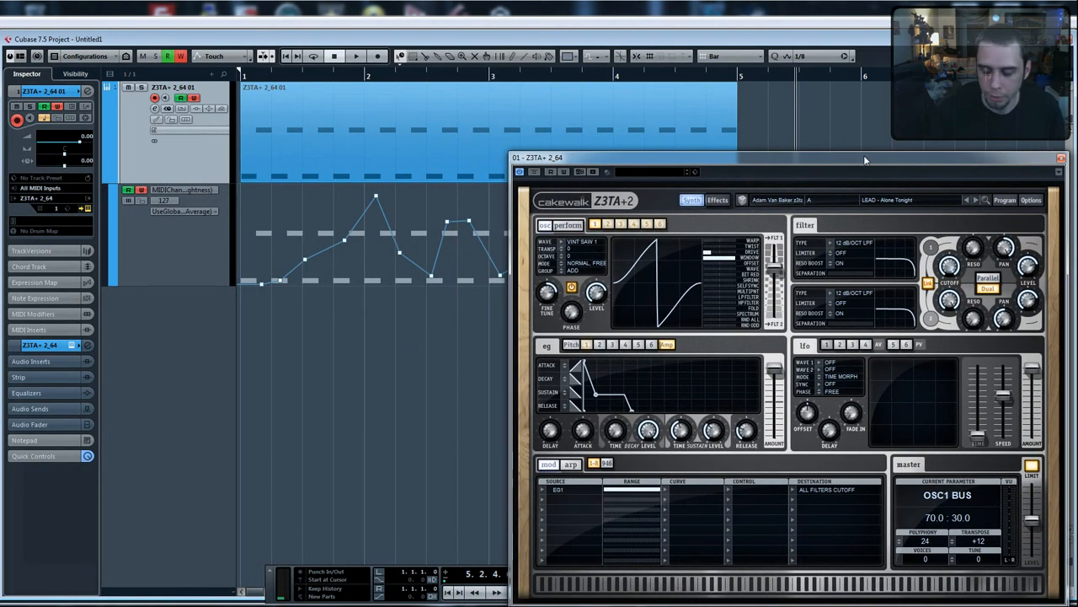
{"action": "key", "text": "Home"}
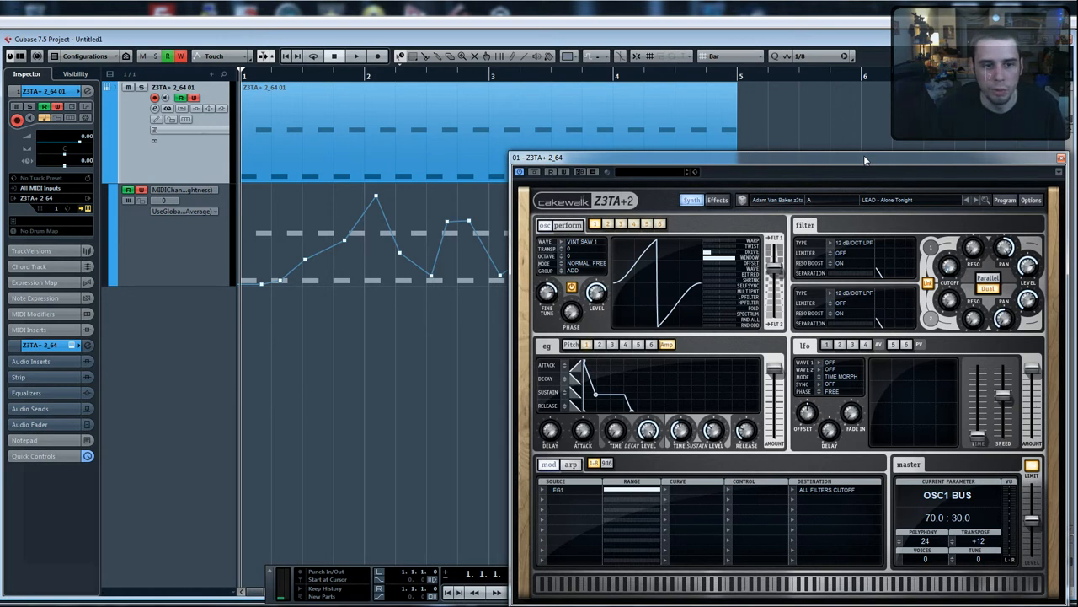
{"action": "key", "text": "space"}
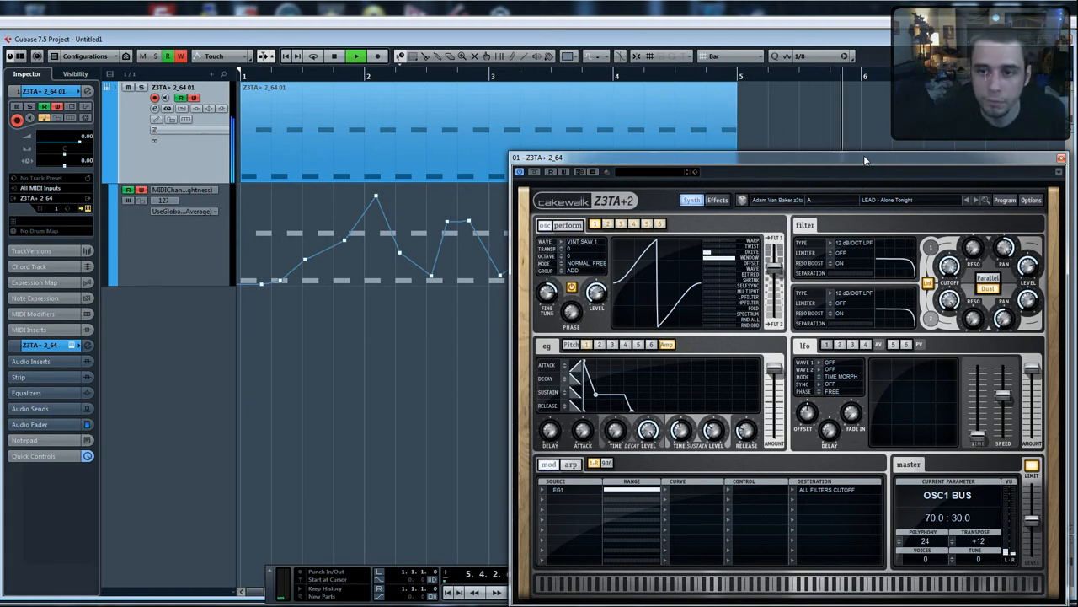
{"action": "key", "text": "space"}
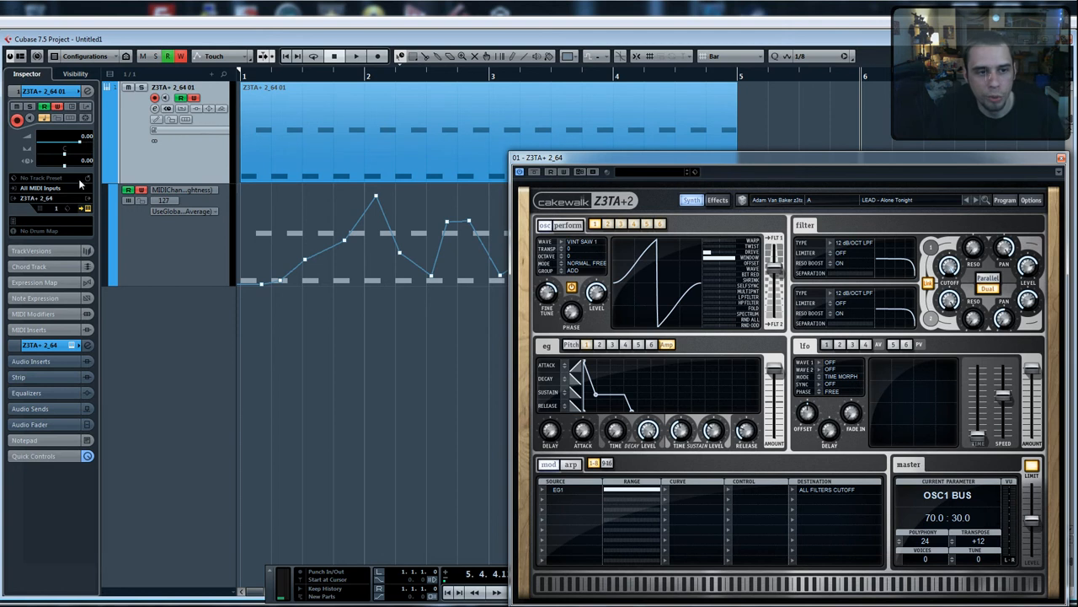
Show three more automation lanes on the synth track: Volume, Mute and Linked Panner.
{"action": "left_click", "coordinate": [113, 283]}
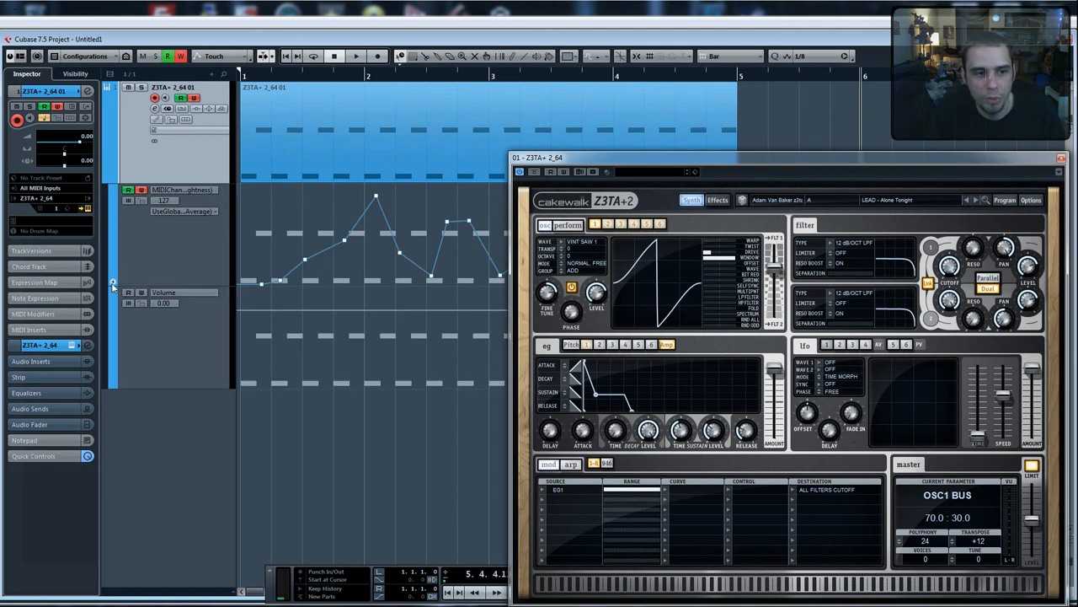
{"action": "left_click", "coordinate": [113, 385]}
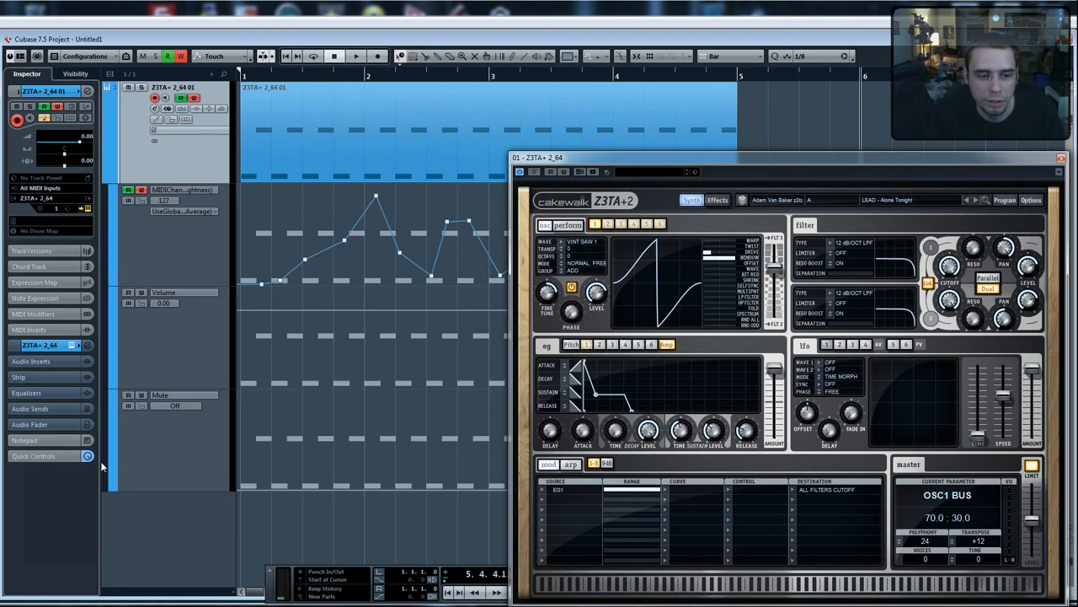
{"action": "left_click", "coordinate": [113, 489]}
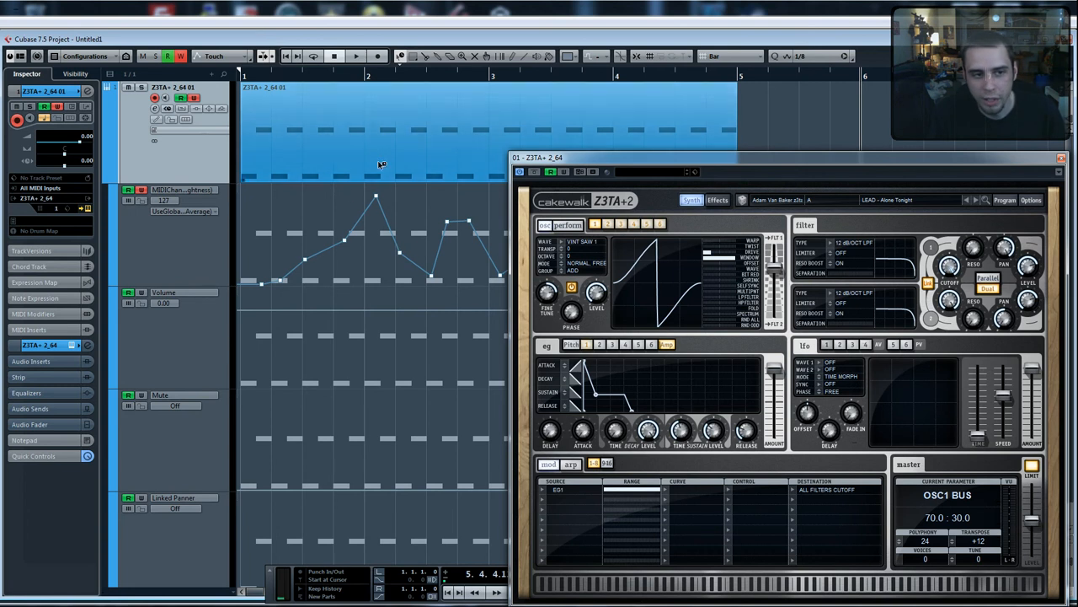
Turn off automation writing on the CC 74 lane and move the Z3TA+ 2 window to the middle of the project.
{"action": "left_click", "coordinate": [142, 190]}
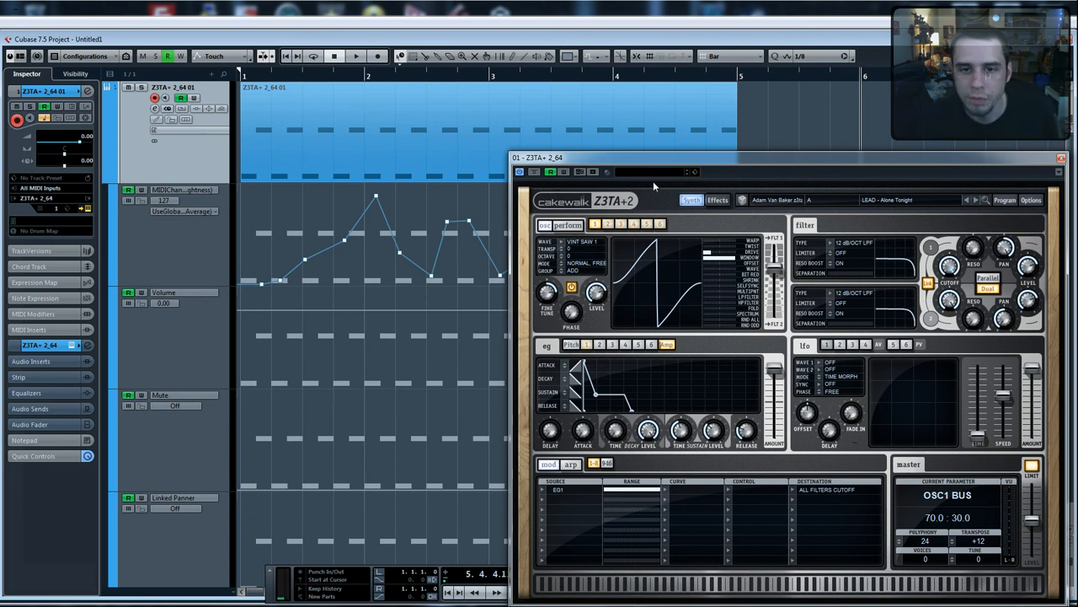
{"action": "left_click_drag", "start_coordinate": [655, 170], "coordinate": [417, 106]}
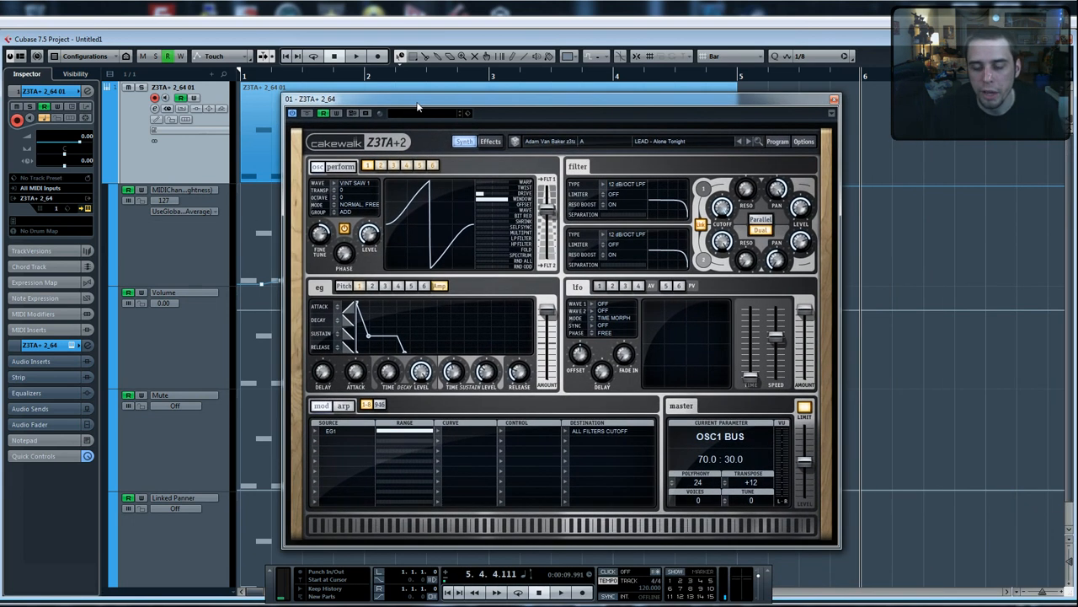